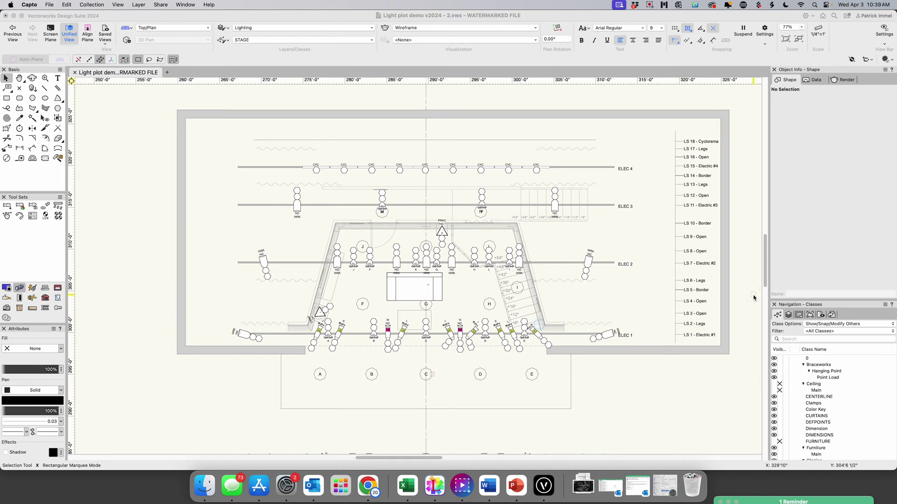
Step: Auto-number the lighting units hung on the FOH hanging position
click(765, 261)
drag(765, 261, 764, 279)
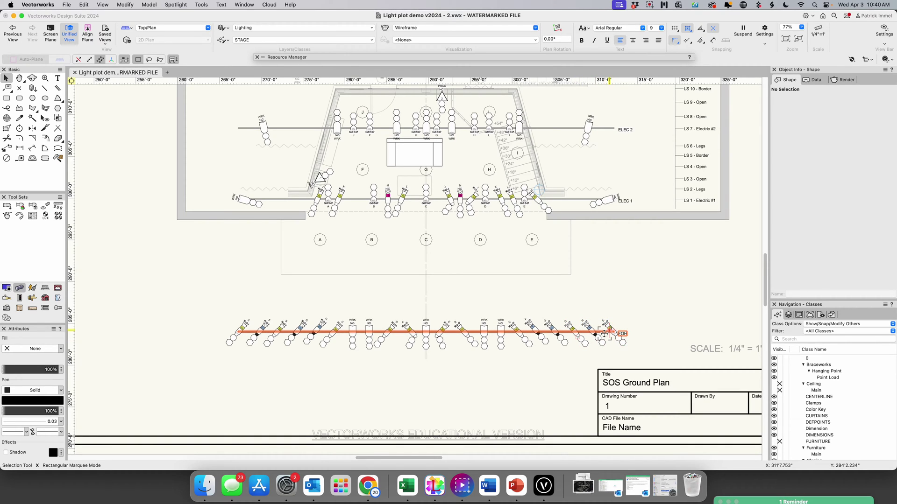
click(604, 334)
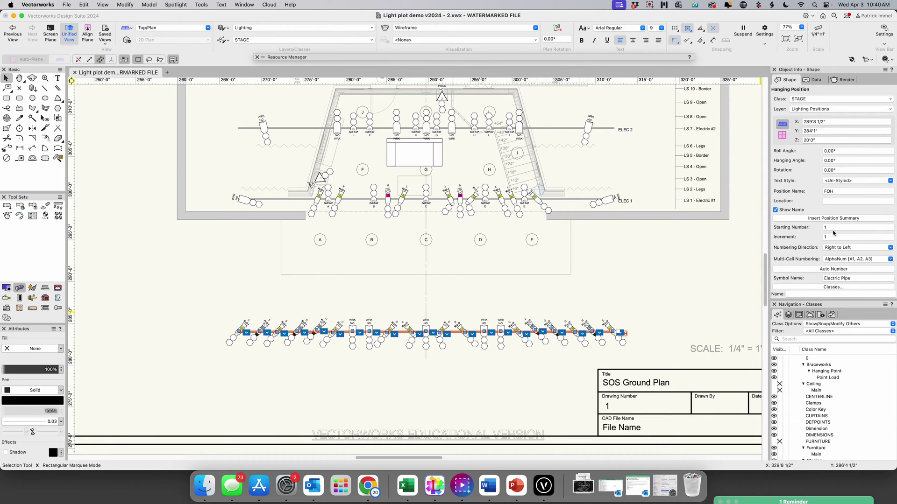
scroll(844, 269, down, 3)
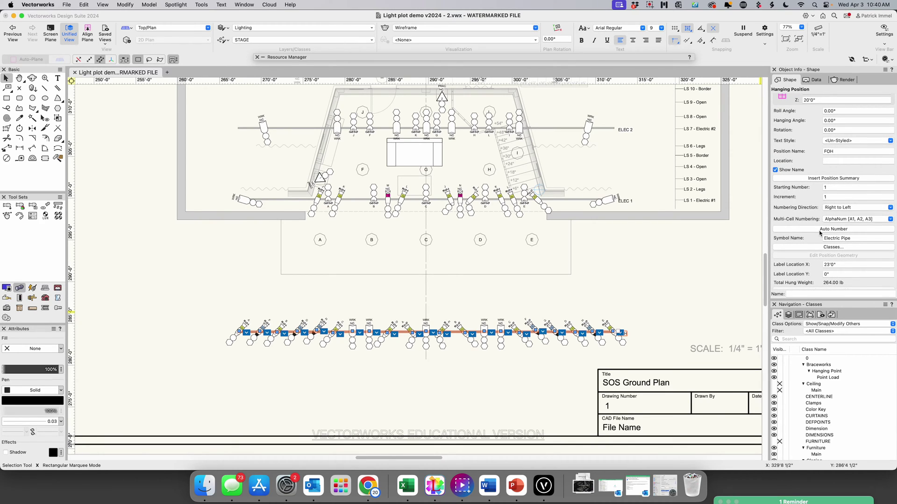
click(829, 230)
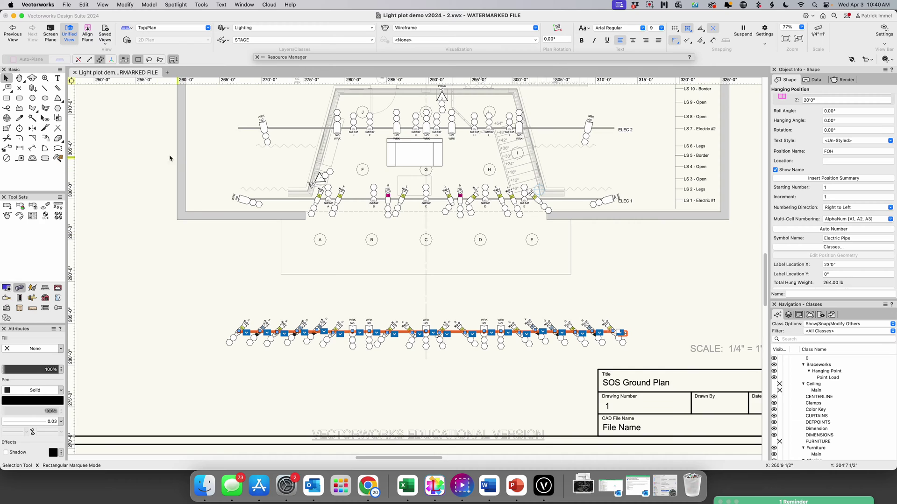
Step: Examine the unit numbers on the FOH position up close, from one end of the pipe to the other
click(45, 78)
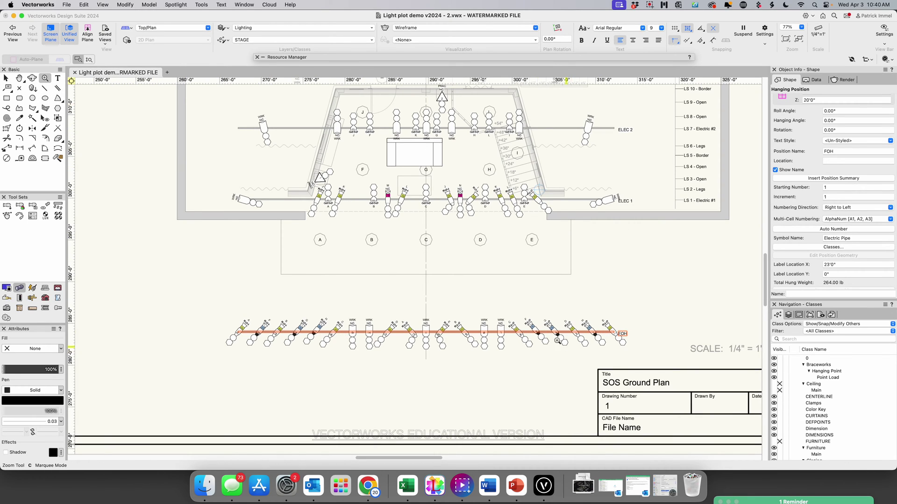
drag(487, 305, 633, 364)
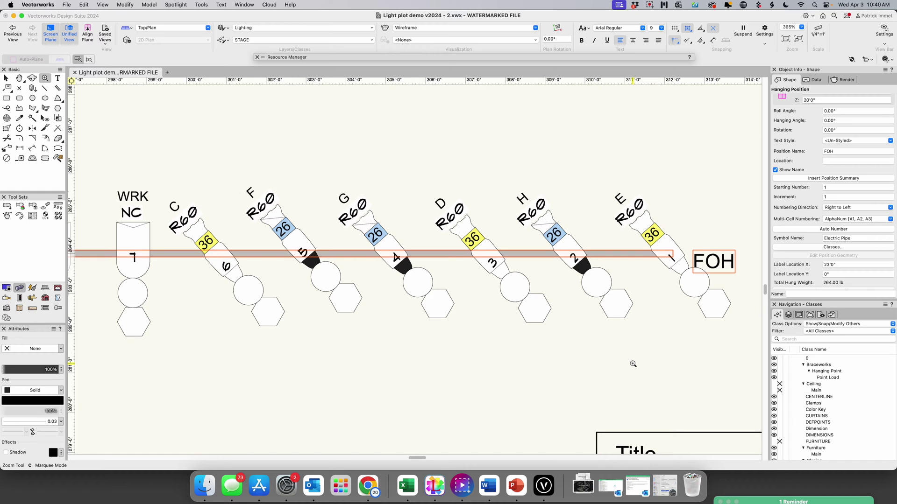
scroll(617, 366, up, 2)
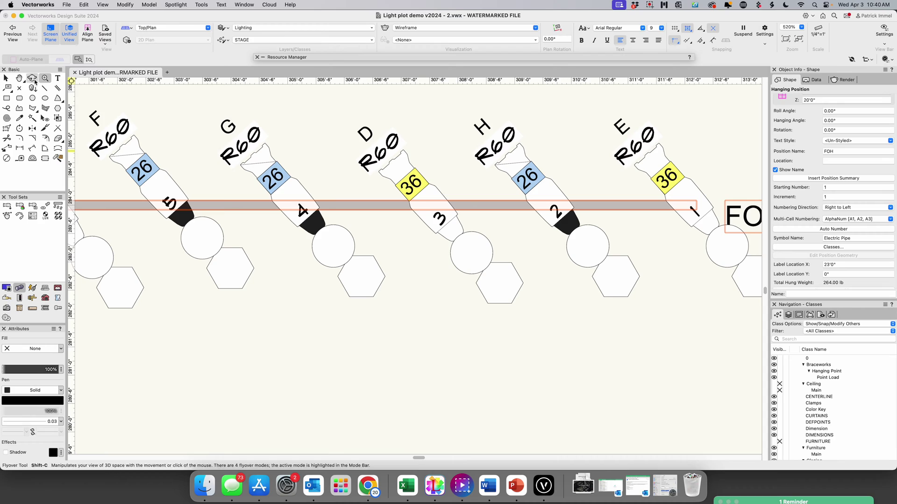
click(6, 79)
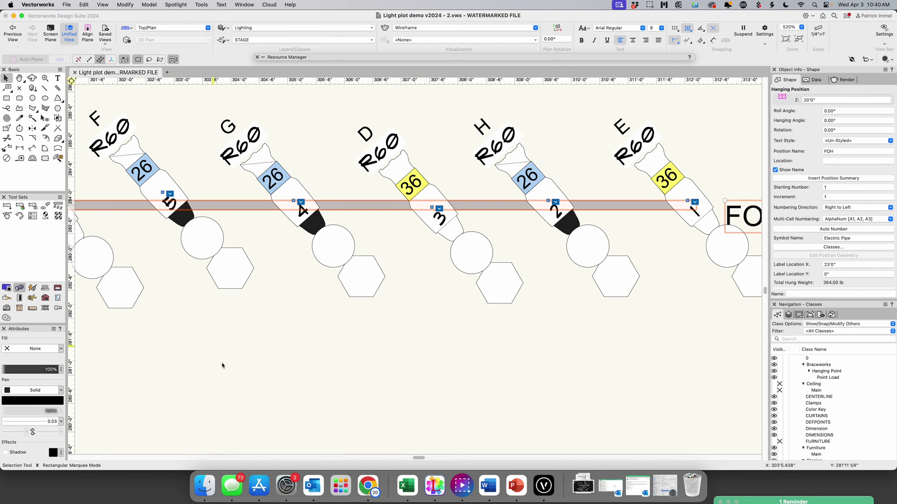
click(443, 446)
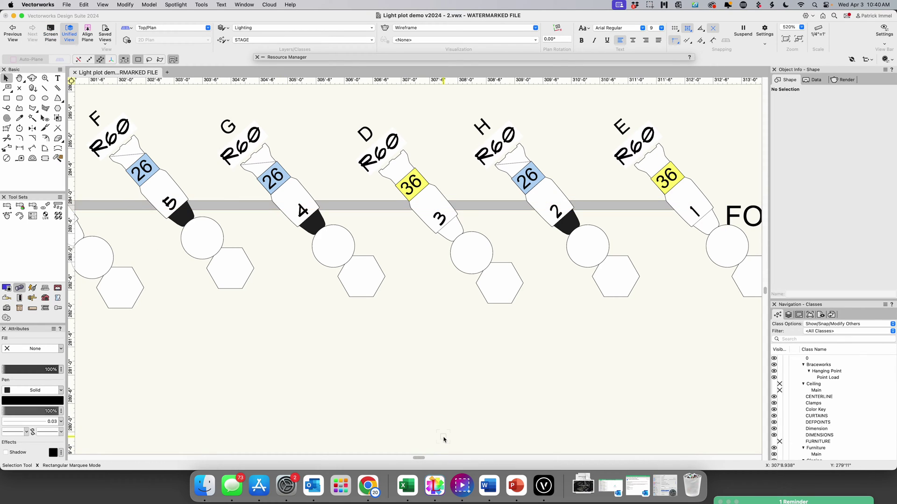
click(419, 458)
drag(420, 458, 382, 458)
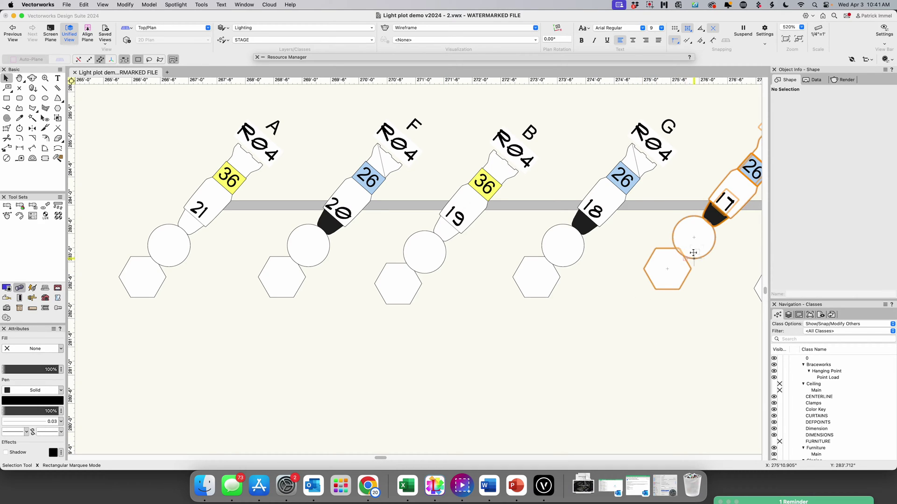
drag(379, 460, 396, 459)
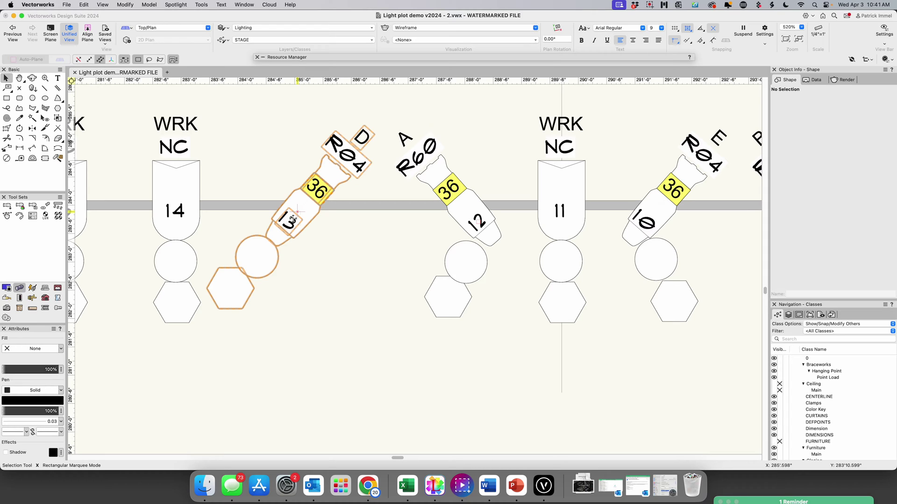
drag(320, 193, 324, 213)
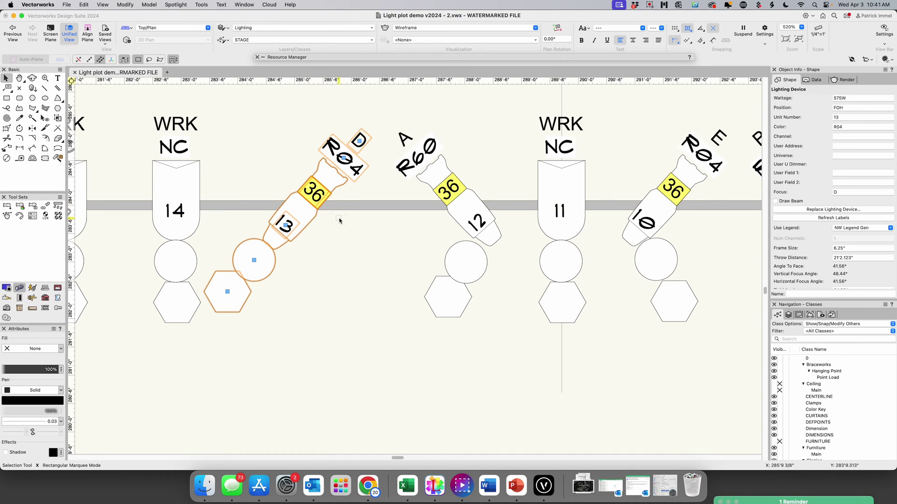
key(super+z)
key(super+y)
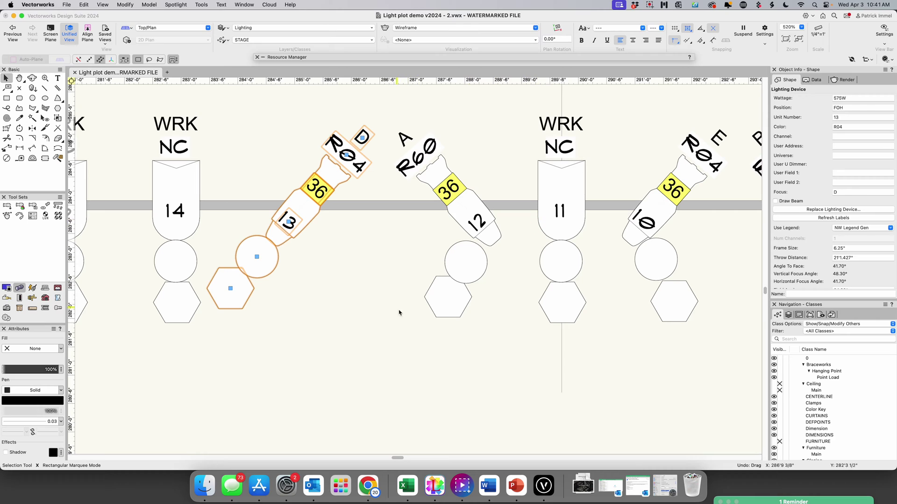
Step: Auto-number the lighting units hung on the ELEC 1 hanging position
scroll(623, 323, down, 3)
scroll(623, 322, down, 2)
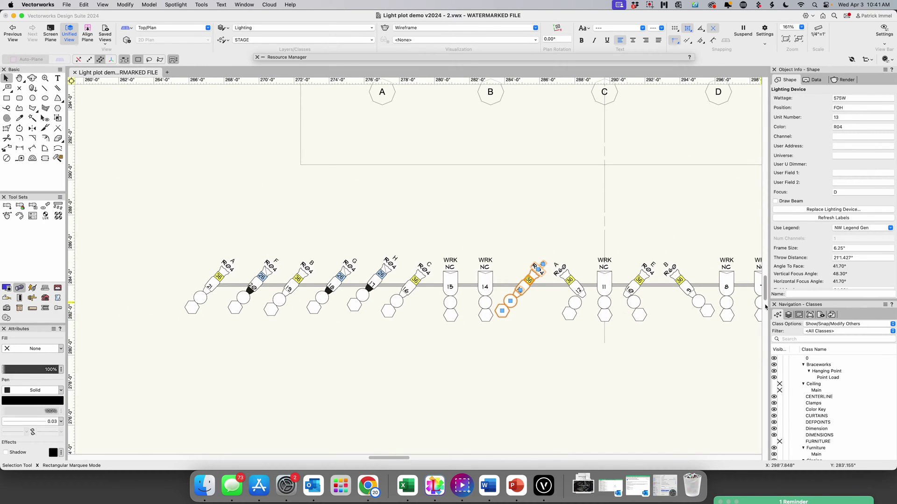
scroll(767, 289, up, 5)
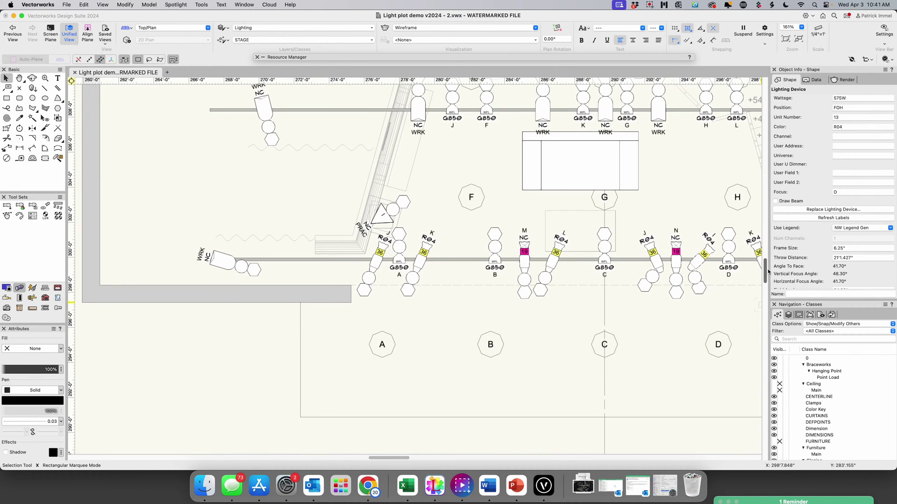
drag(401, 457, 412, 459)
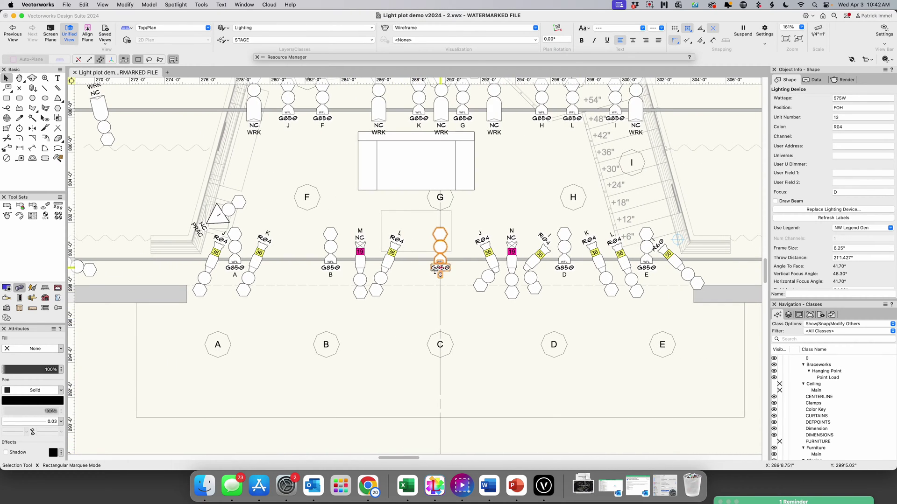
click(413, 258)
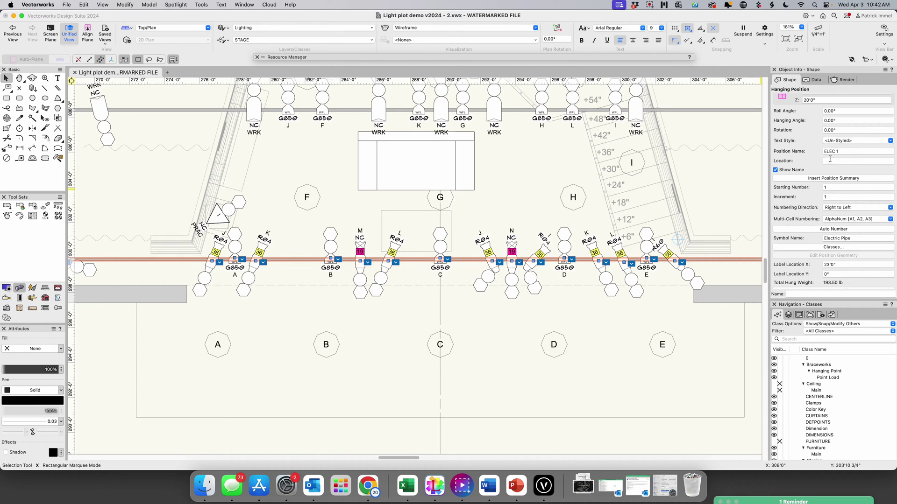
click(833, 230)
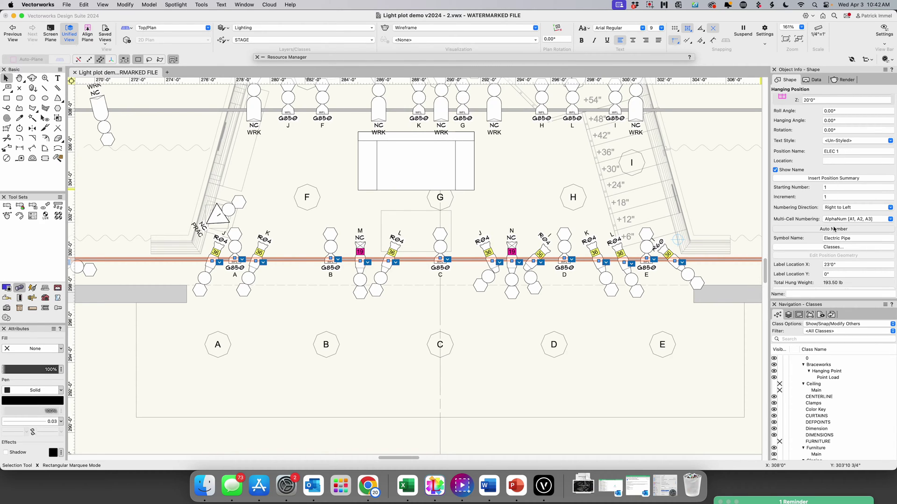
click(715, 204)
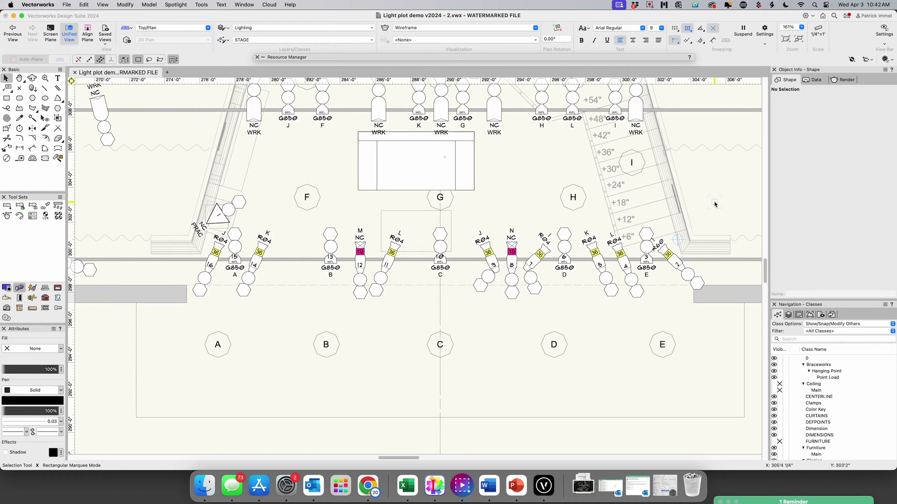
Step: Auto-number the lighting units hung on the ELEC 2 hanging position
click(417, 457)
click(739, 110)
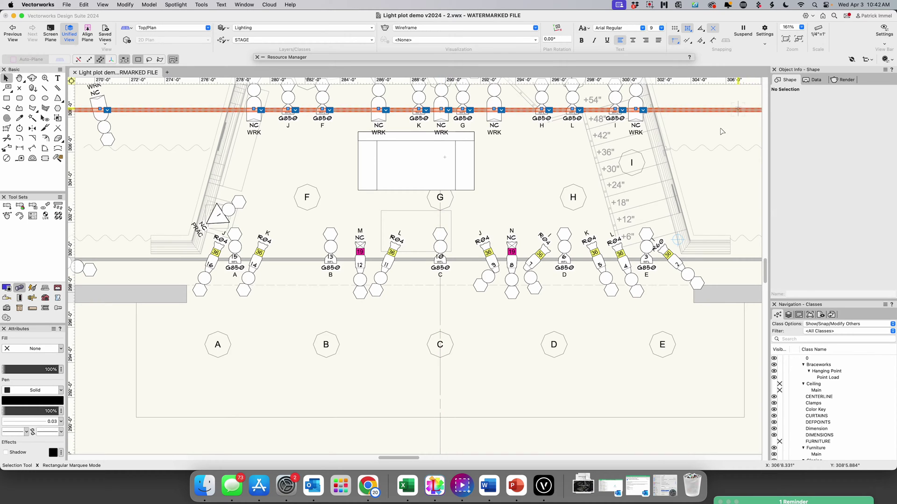
mouse_move(406, 458)
mouse_down()
mouse_move(421, 460)
mouse_move(408, 459)
mouse_up()
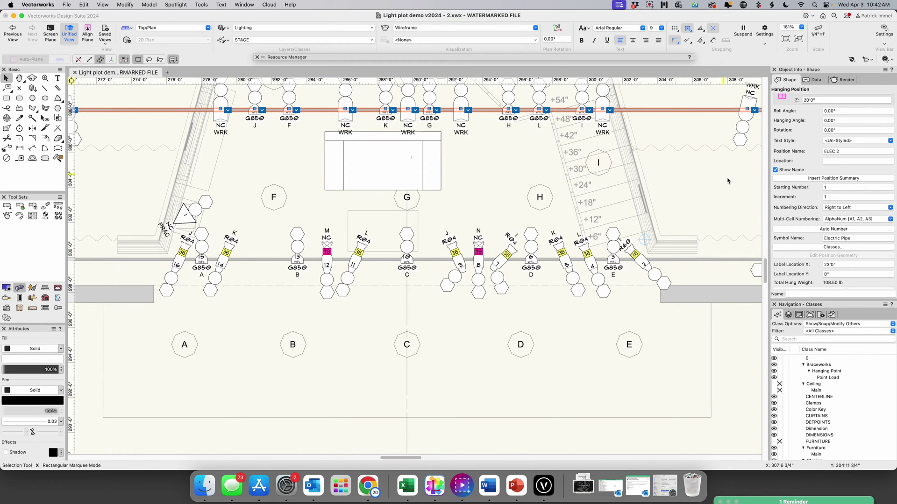
click(830, 230)
click(708, 141)
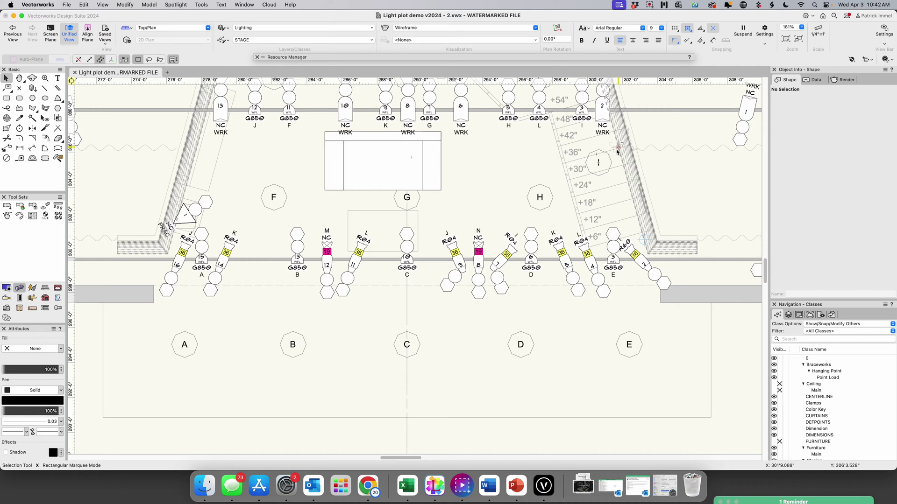
Step: Auto-number the lighting units hung on the ELEC 3 hanging position
drag(767, 270, 770, 252)
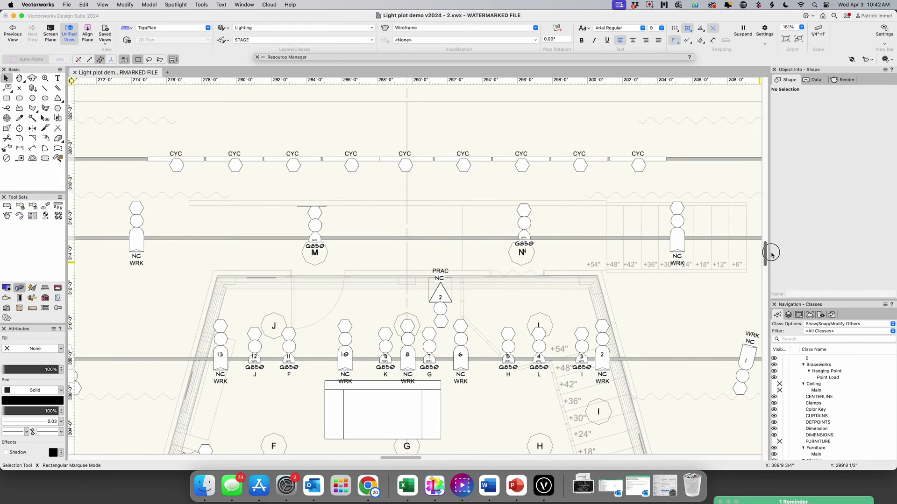
click(729, 241)
click(799, 229)
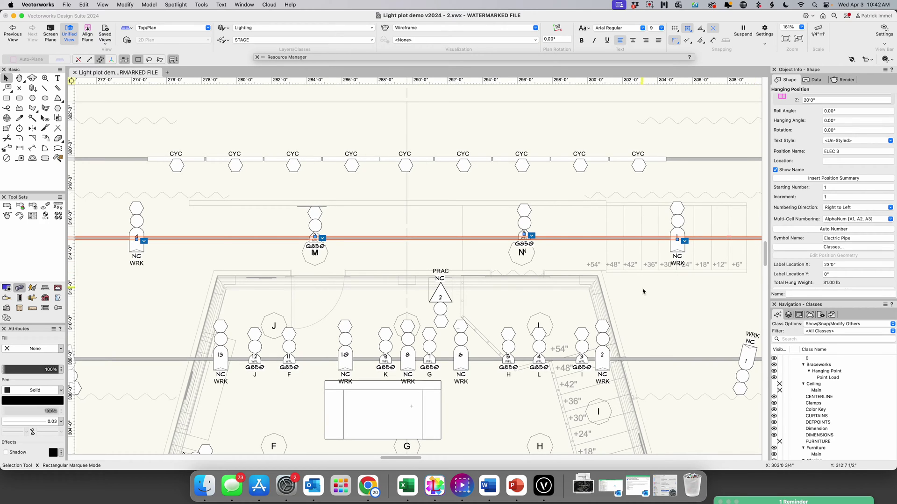
click(664, 308)
Step: Start Spotlight Numbering for the cyc units and set the object type to Lighting Device
scroll(663, 308, up, 2)
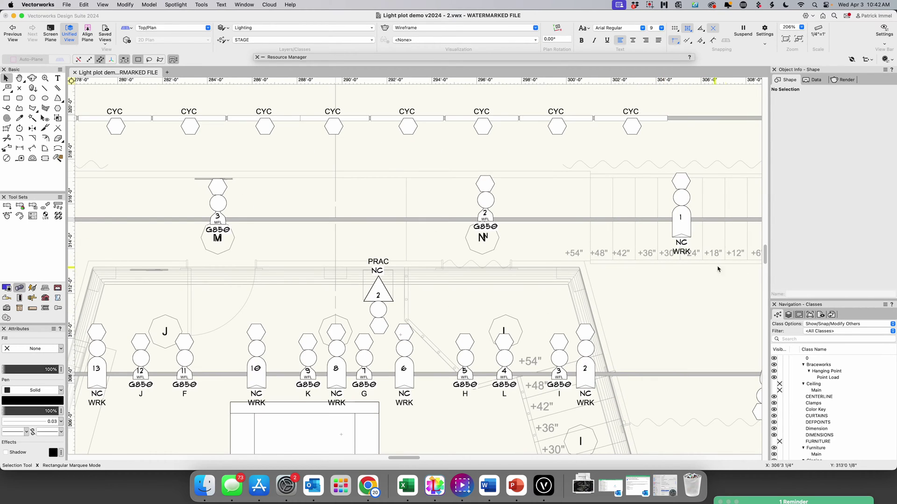
scroll(769, 248, up, 5)
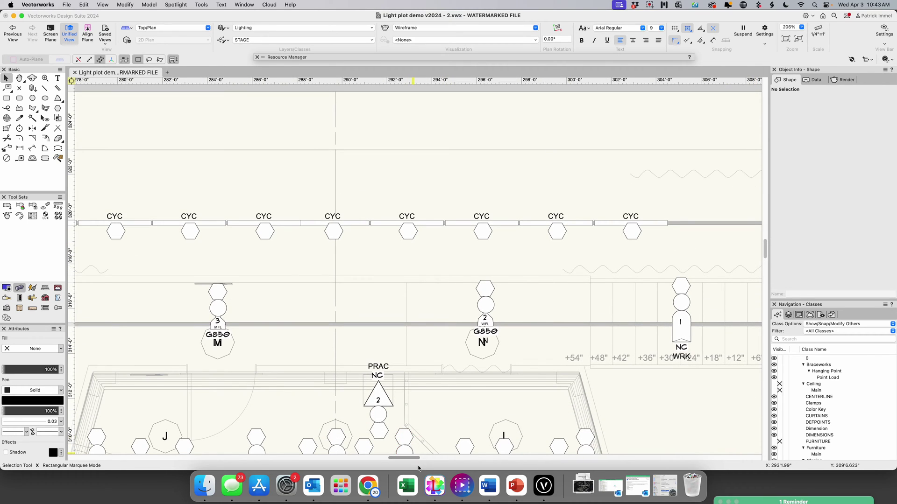
drag(411, 461, 405, 460)
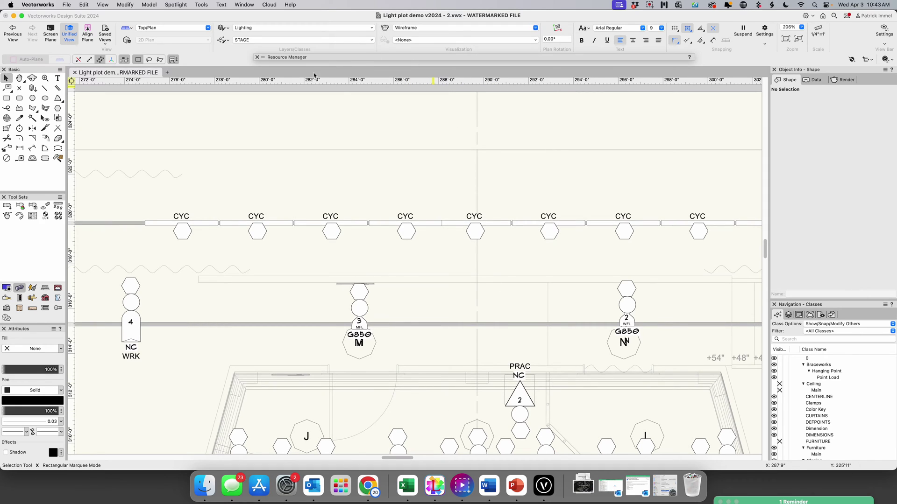
click(175, 4)
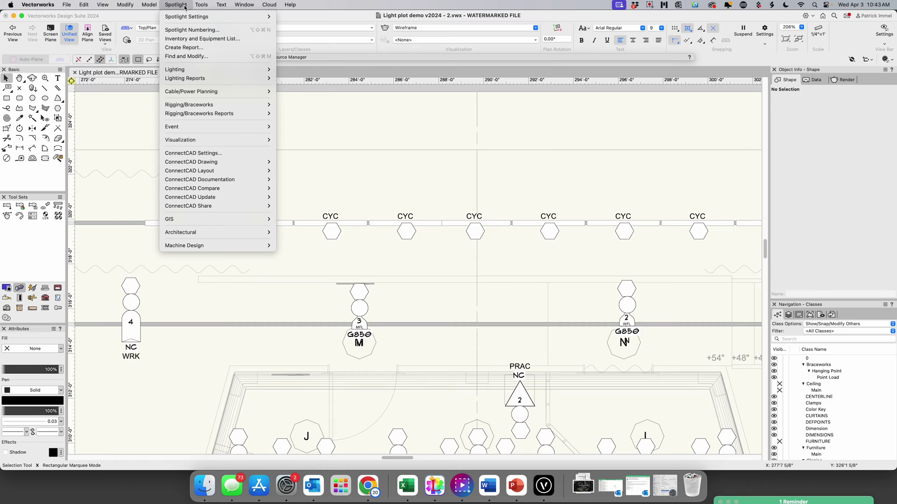
click(189, 31)
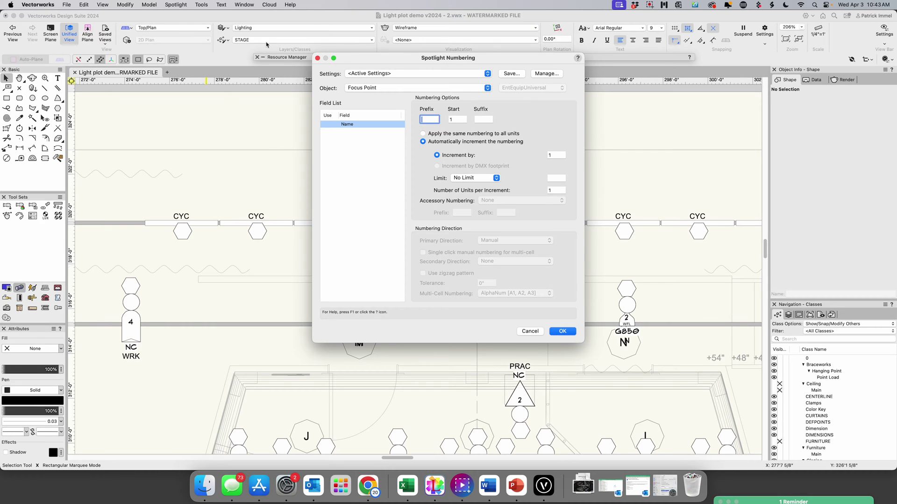
click(370, 74)
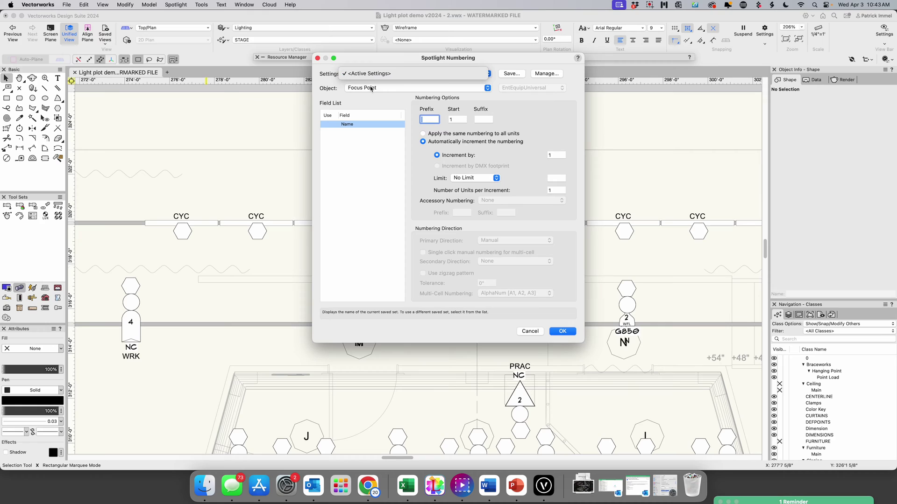
click(518, 84)
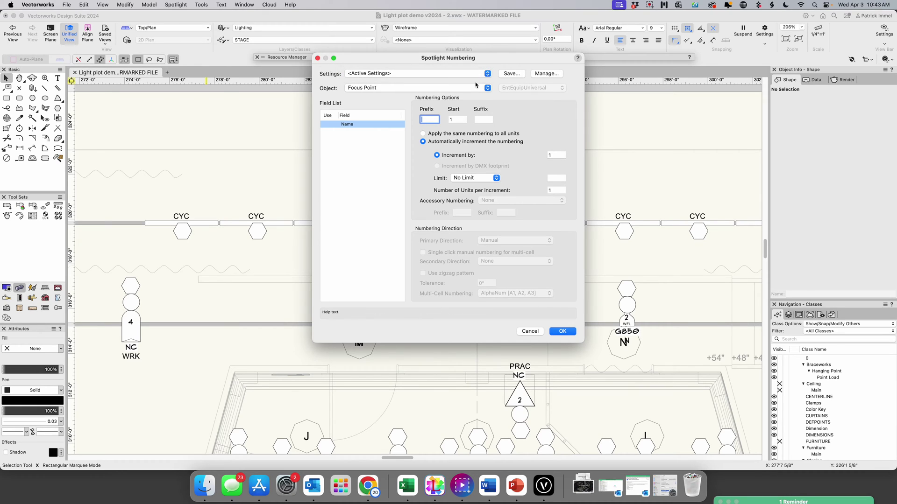
click(395, 89)
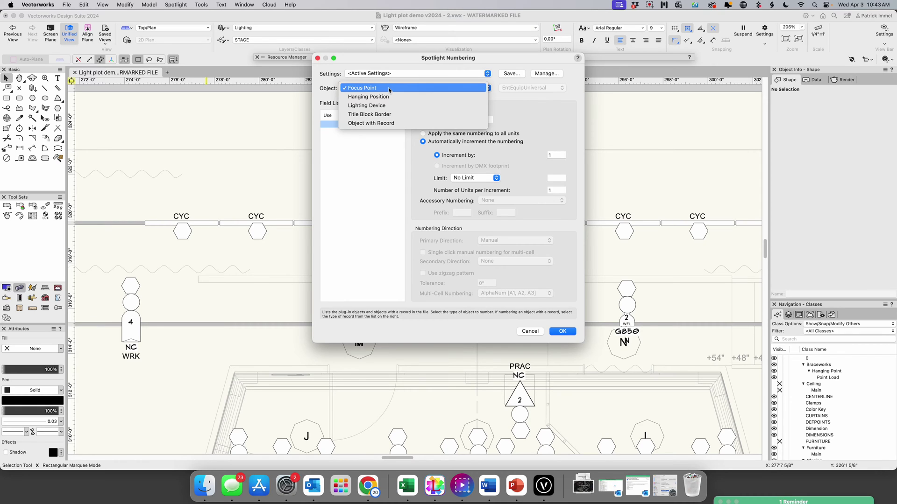
click(351, 156)
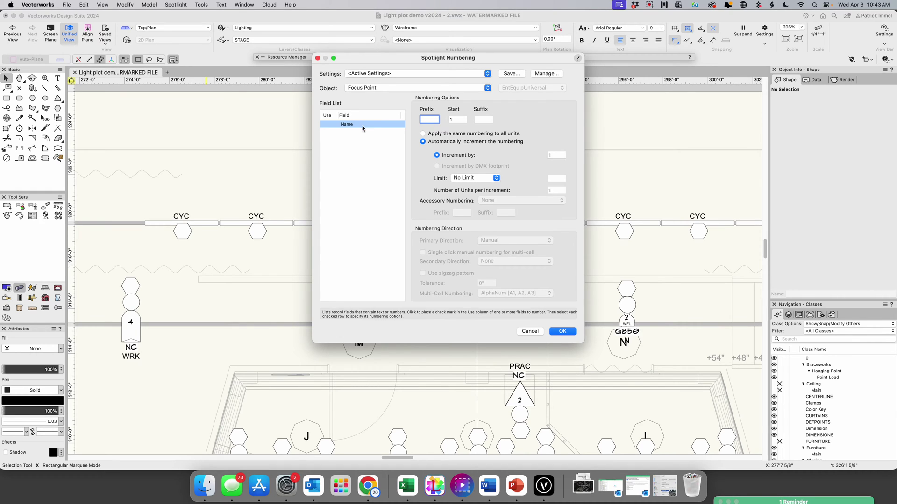
click(364, 89)
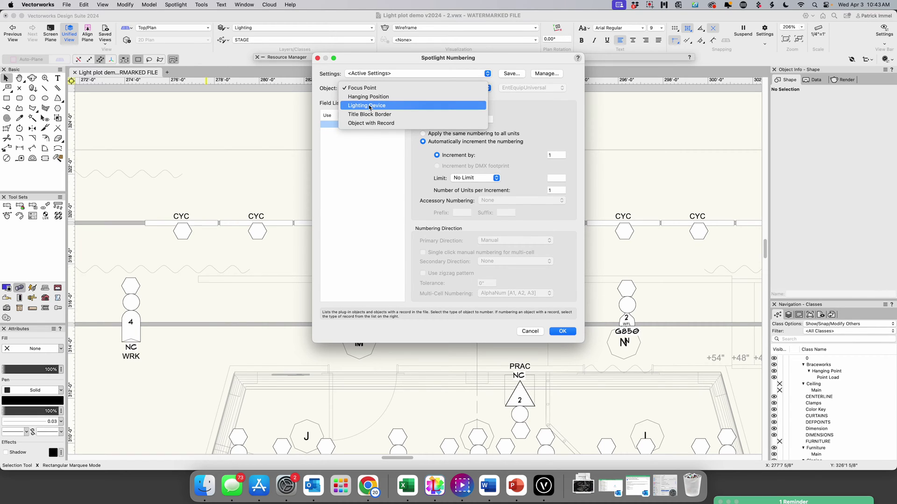
click(369, 106)
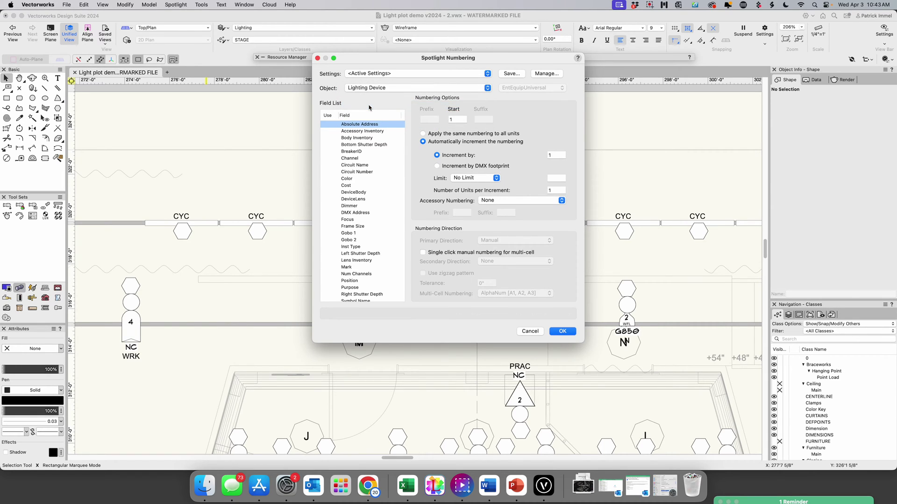
Step: Enable Unit Number as the field to number, starting at 1 with an increment of 1, and accept the numbering settings
scroll(357, 233, down, 5)
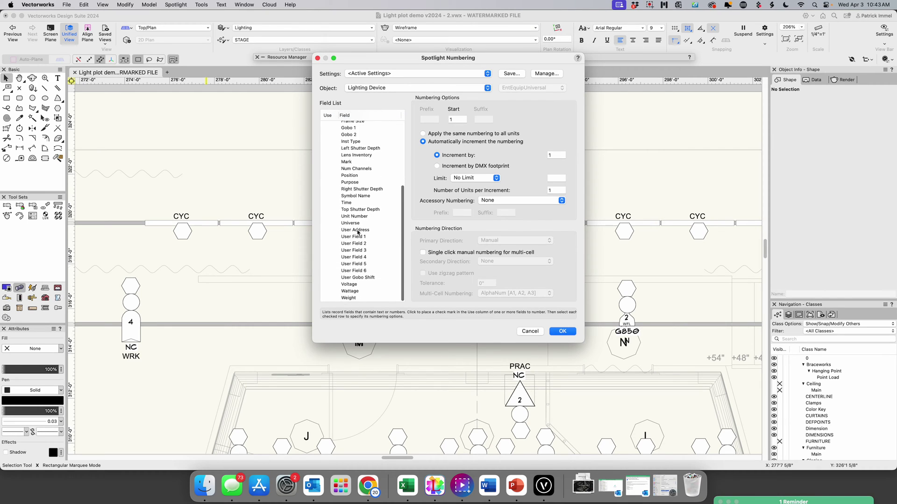
scroll(358, 233, up, 5)
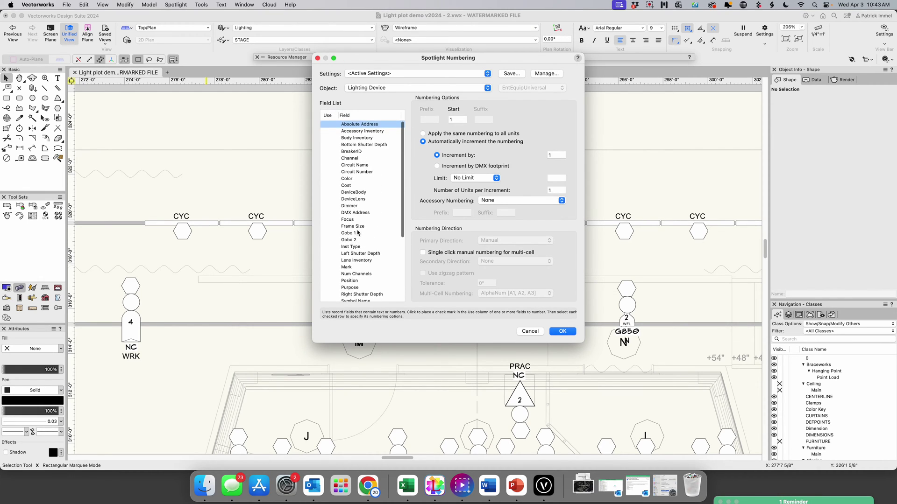
scroll(366, 151, down, 5)
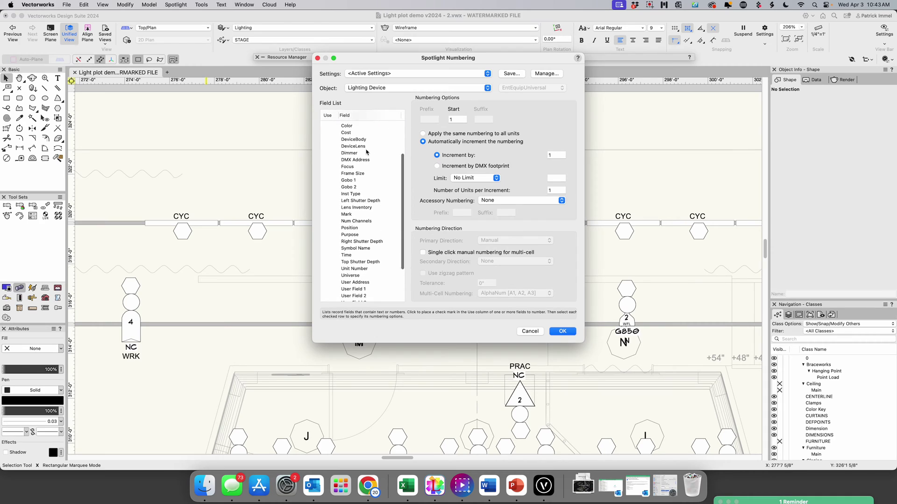
scroll(367, 152, up, 5)
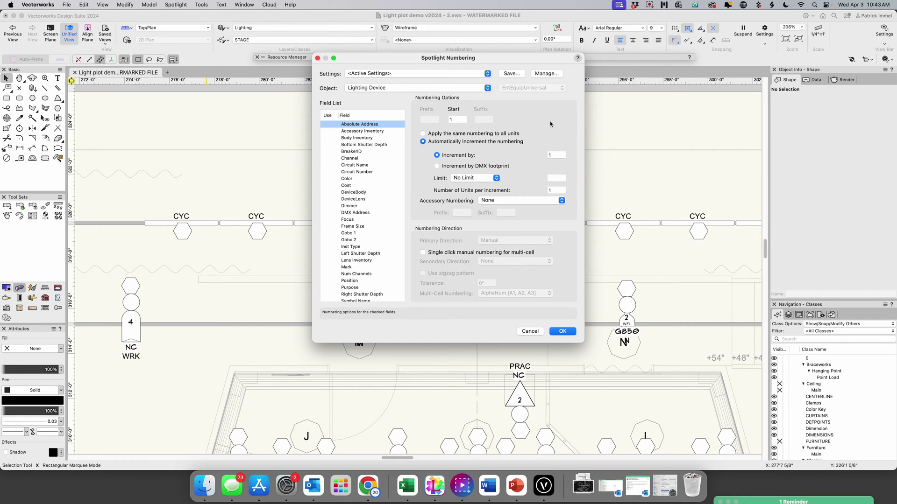
scroll(353, 144, down, 1)
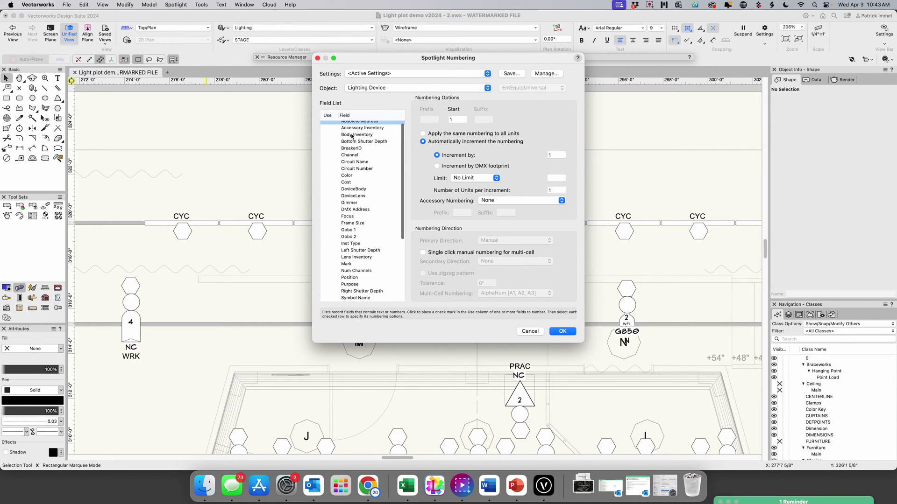
scroll(353, 137, down, 5)
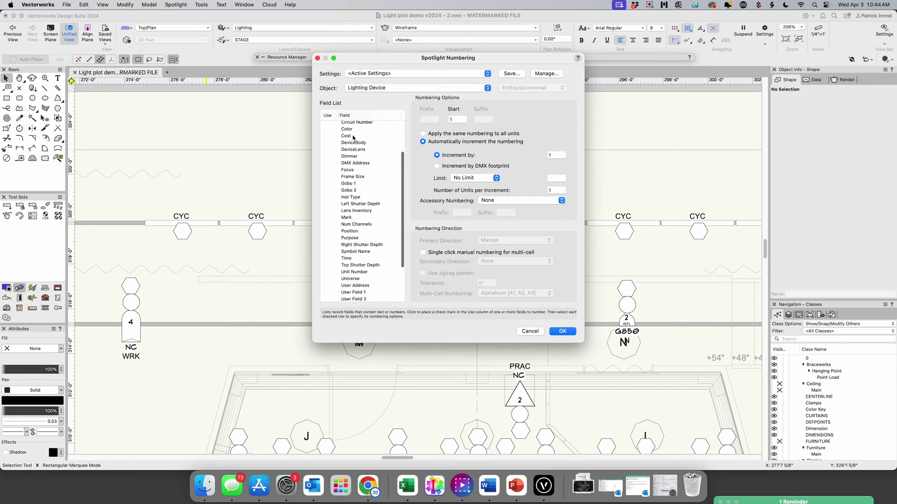
scroll(353, 137, down, 5)
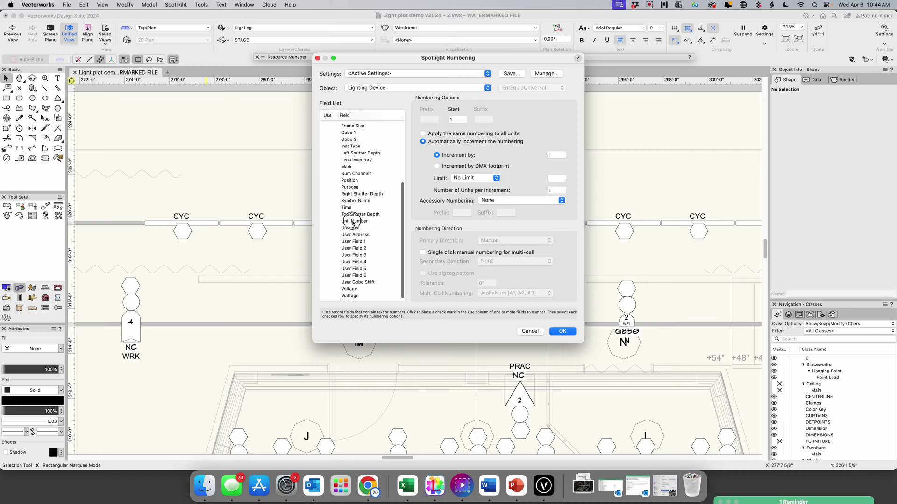
click(353, 222)
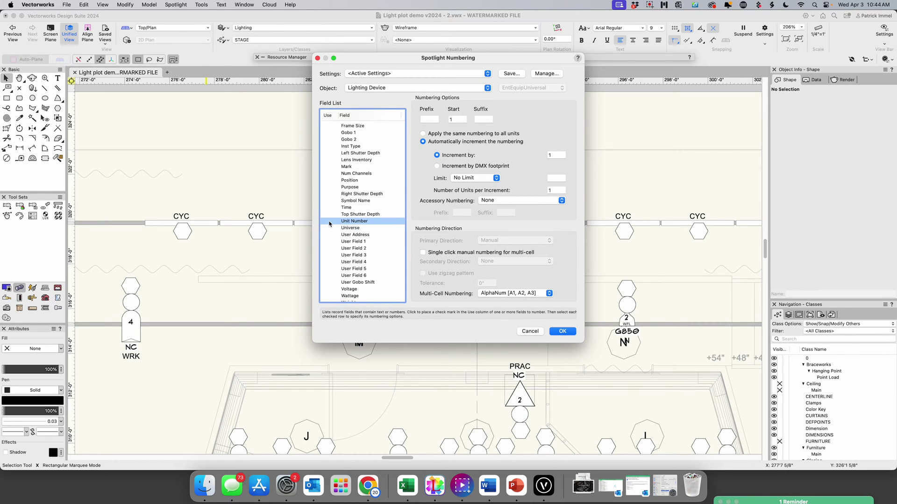
click(330, 222)
scroll(354, 200, up, 4)
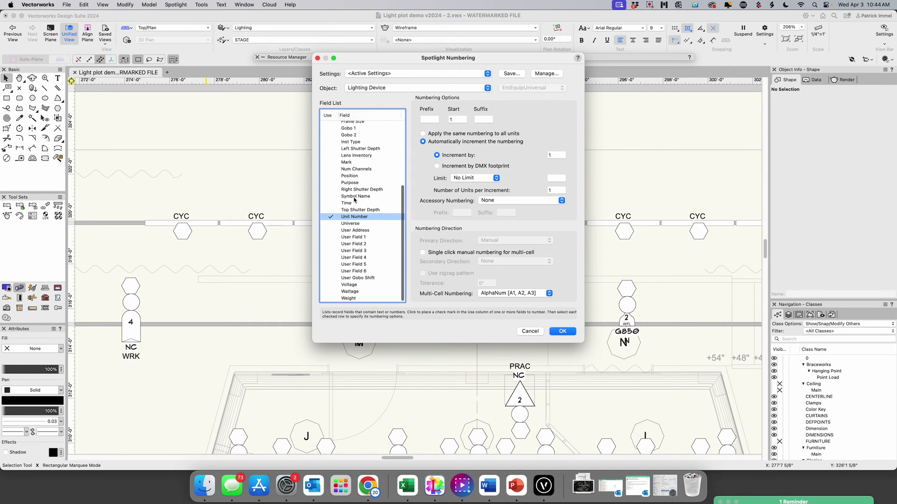
scroll(354, 200, up, 3)
scroll(354, 200, down, 5)
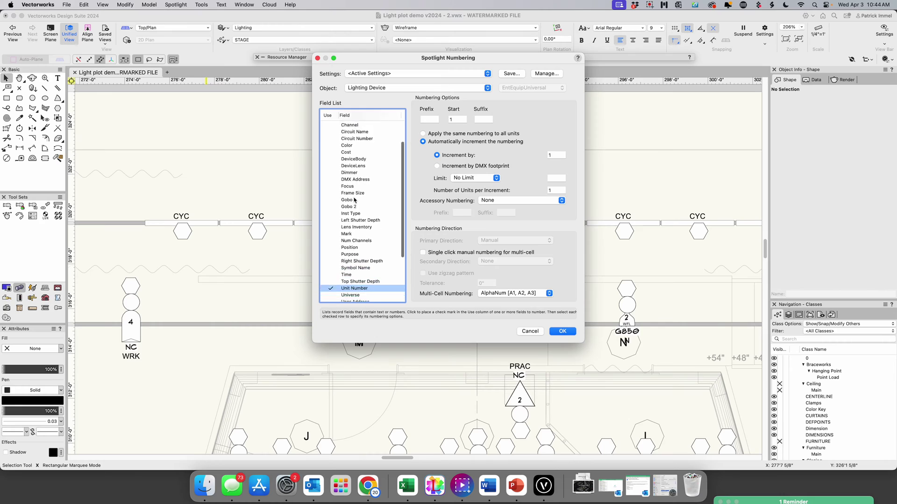
scroll(354, 200, down, 3)
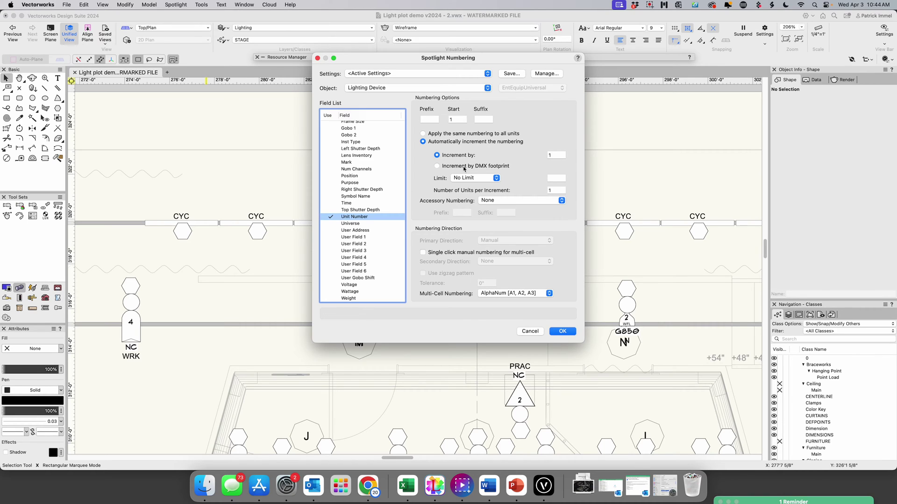
click(562, 331)
Step: Number the nine CYC units on ELEC 4 from 1 to 9, working from the right-hand end of the pipe to the left-hand end
scroll(516, 272, down, 3)
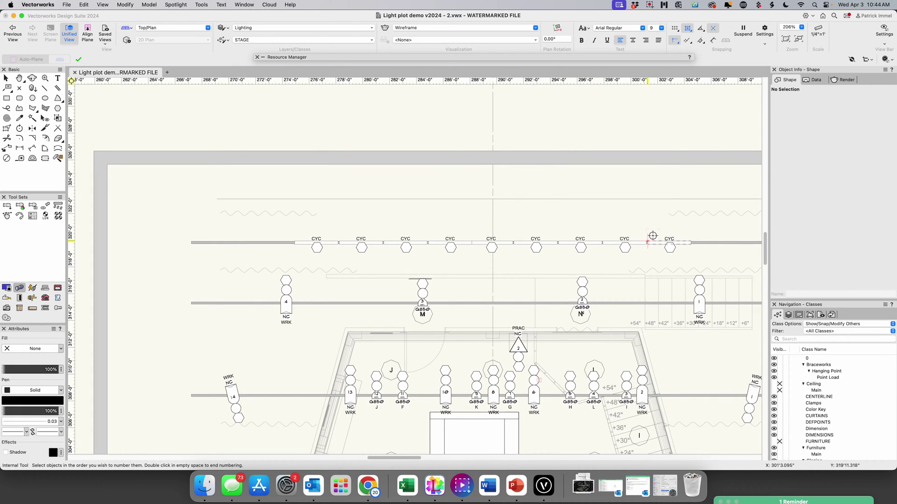
click(669, 239)
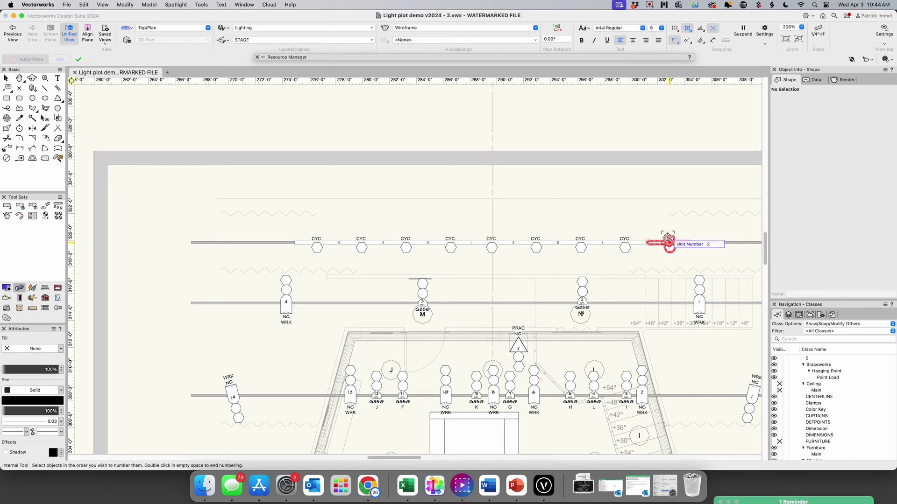
click(622, 237)
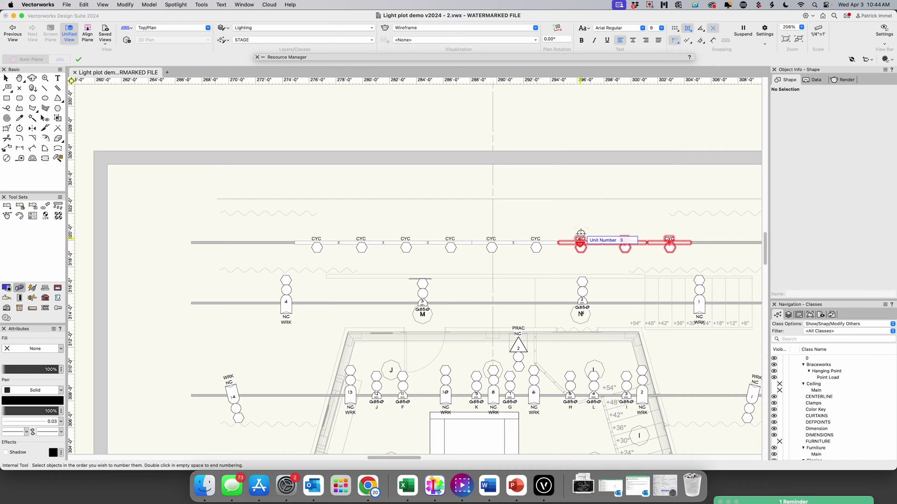
click(581, 235)
click(535, 238)
click(484, 241)
click(447, 241)
click(405, 241)
click(369, 242)
click(322, 243)
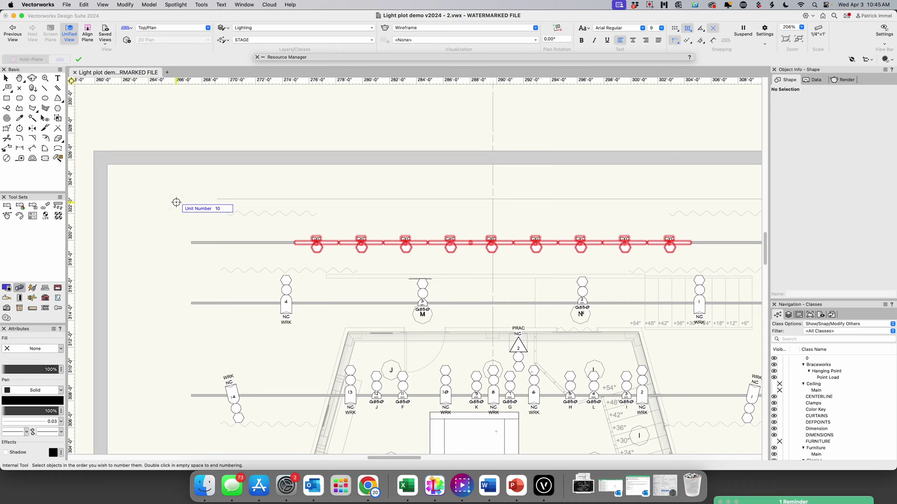
double_click(177, 203)
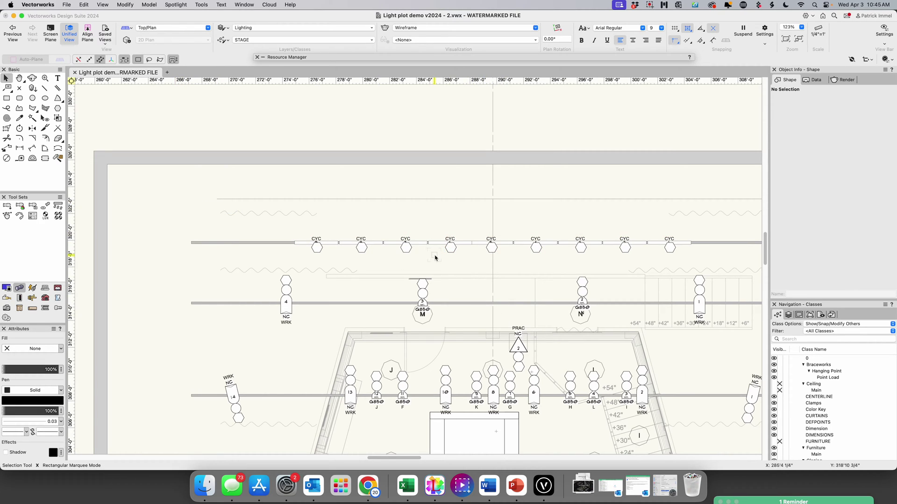
Step: Move the hexagon labels of CYC units 9, 8, 7, 6 and 5 slightly down, clear of their unit numbers
click(47, 79)
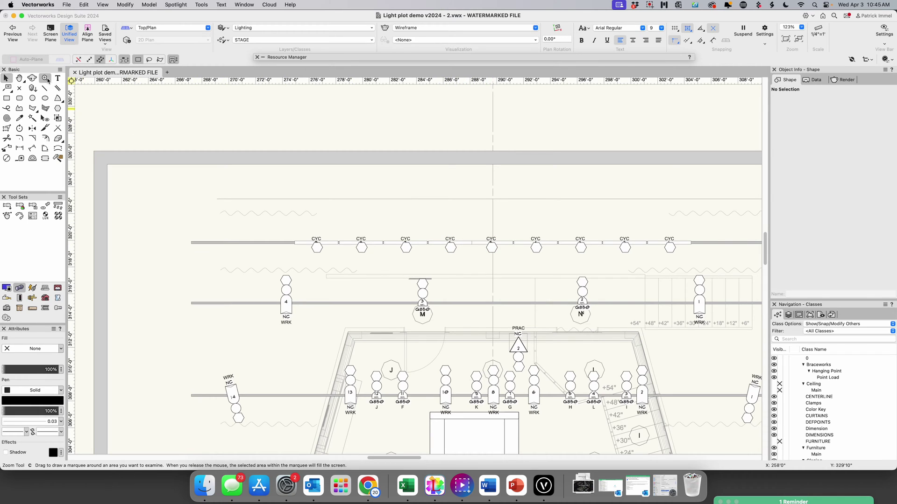
mouse_move(292, 220)
mouse_down()
mouse_move(628, 275)
mouse_move(692, 275)
mouse_up()
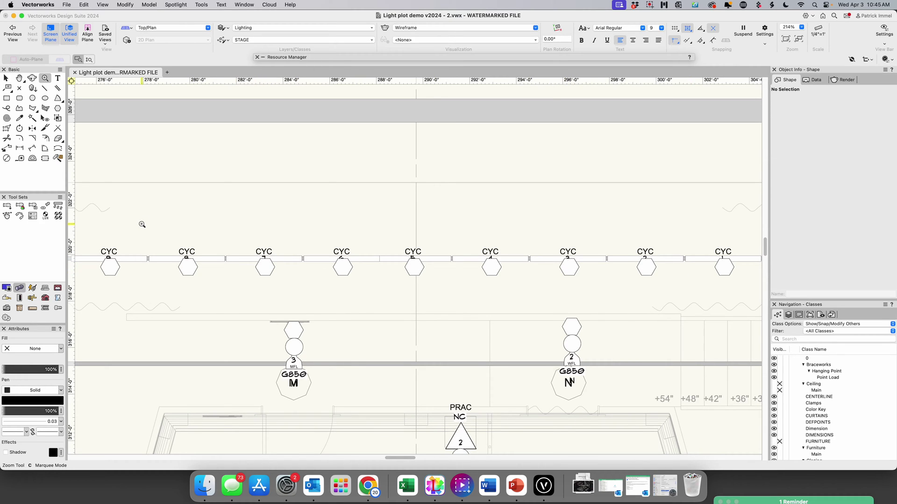
key(x)
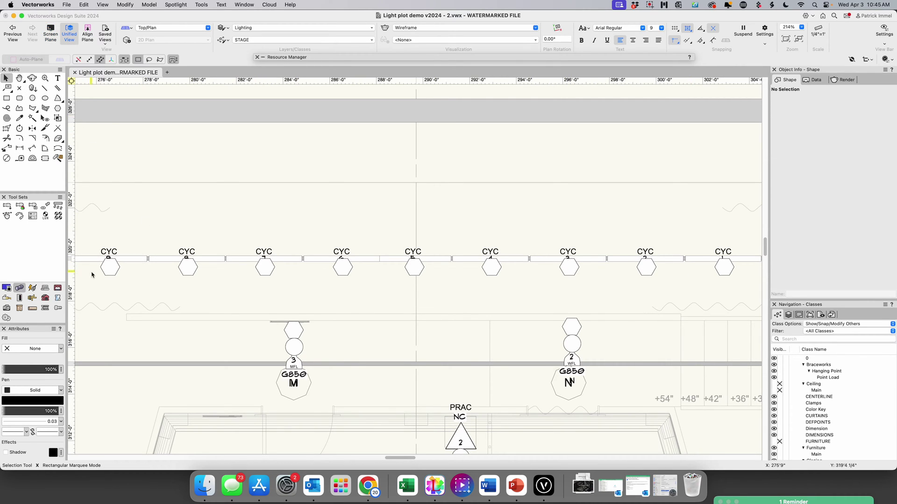
click(111, 267)
drag(111, 267, 108, 274)
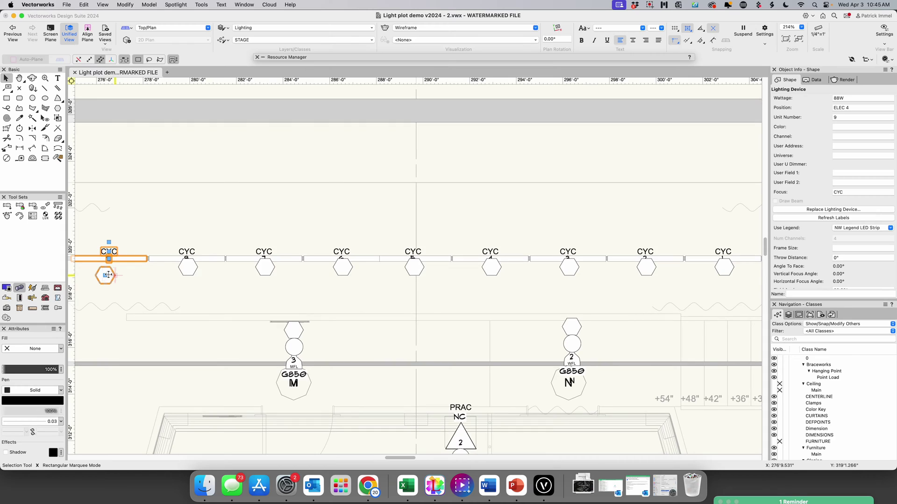
click(189, 271)
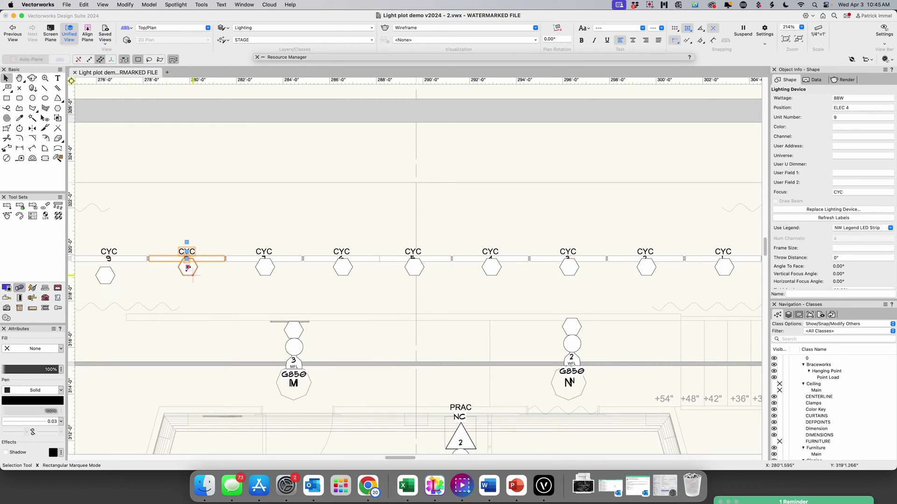
drag(192, 274, 192, 277)
click(264, 268)
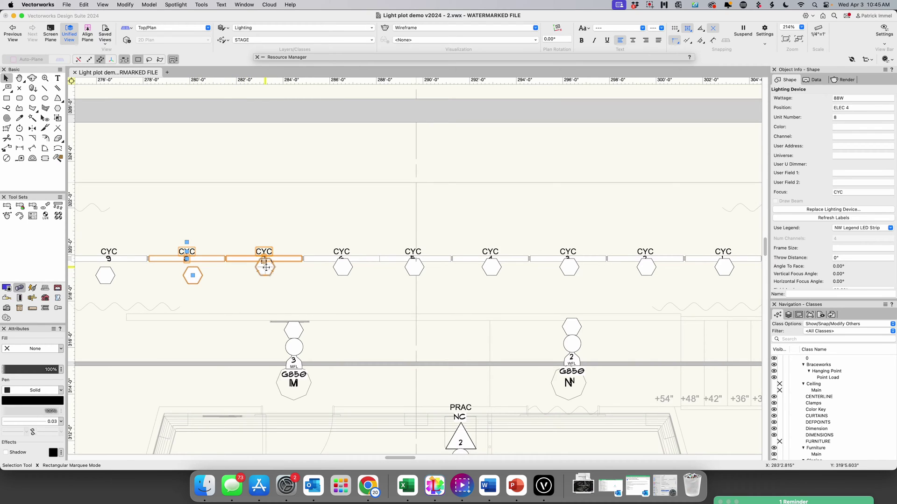
drag(265, 268, 270, 277)
click(342, 268)
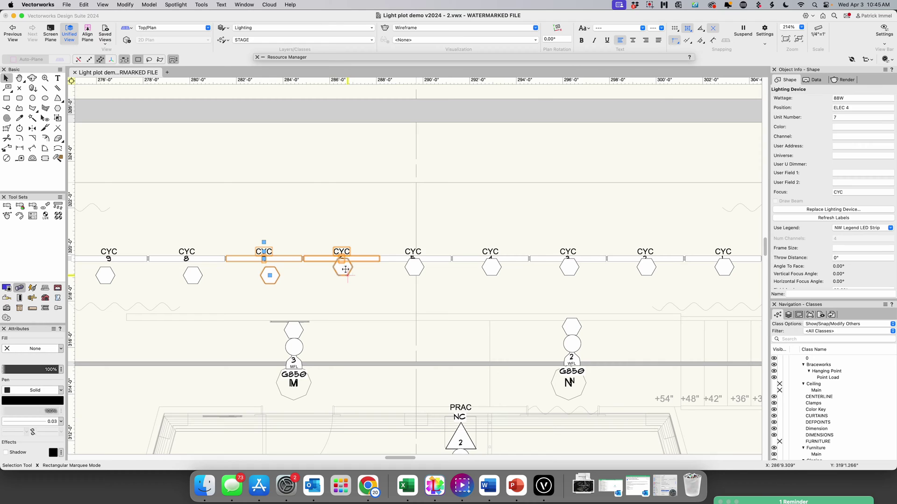
drag(345, 269, 346, 276)
click(413, 267)
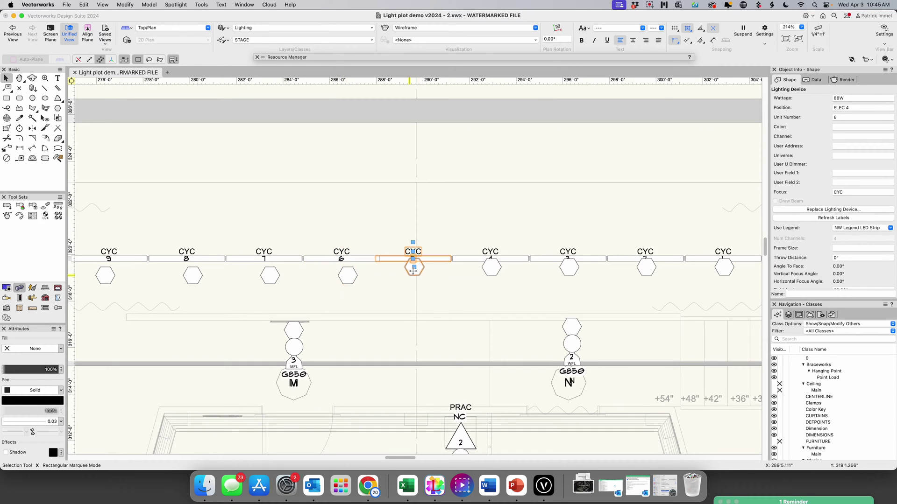
drag(413, 267, 419, 276)
Step: Move the hexagon labels of CYC units 4, 3, 2 and 1 down in line with the other labels on ELEC 4
click(491, 267)
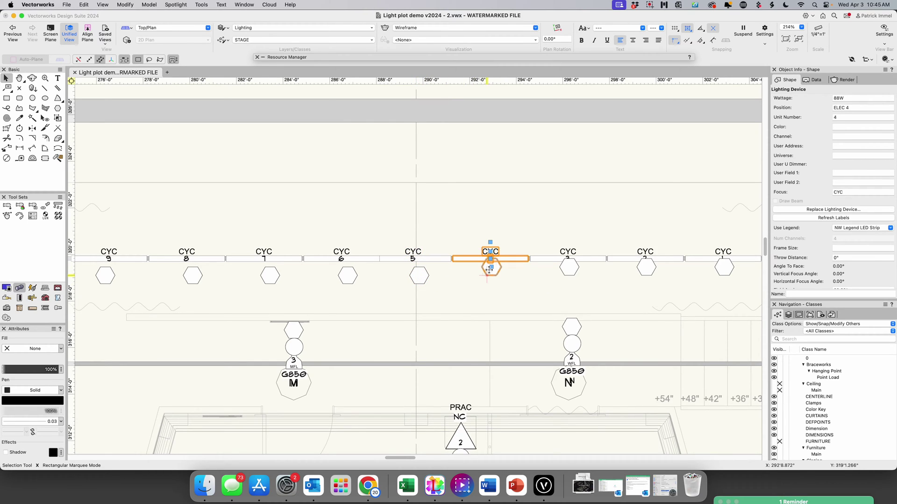
drag(491, 267, 494, 279)
drag(496, 278, 496, 278)
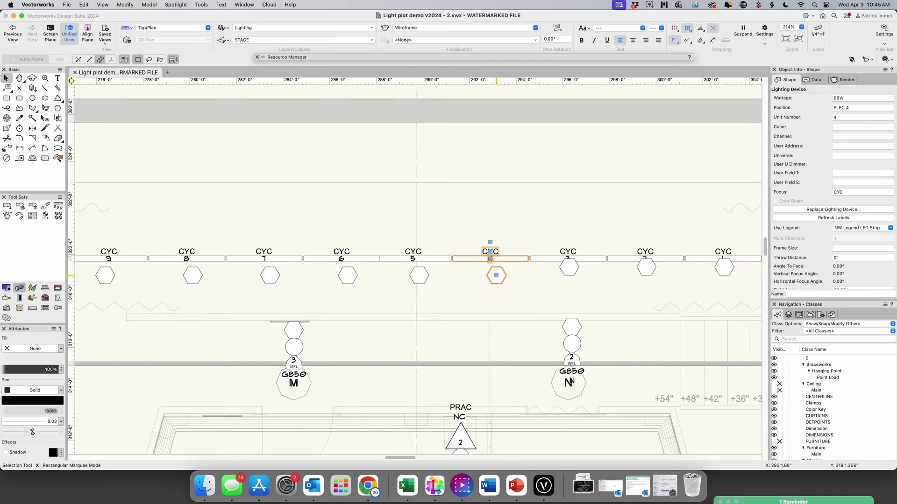
click(569, 270)
drag(570, 270, 575, 278)
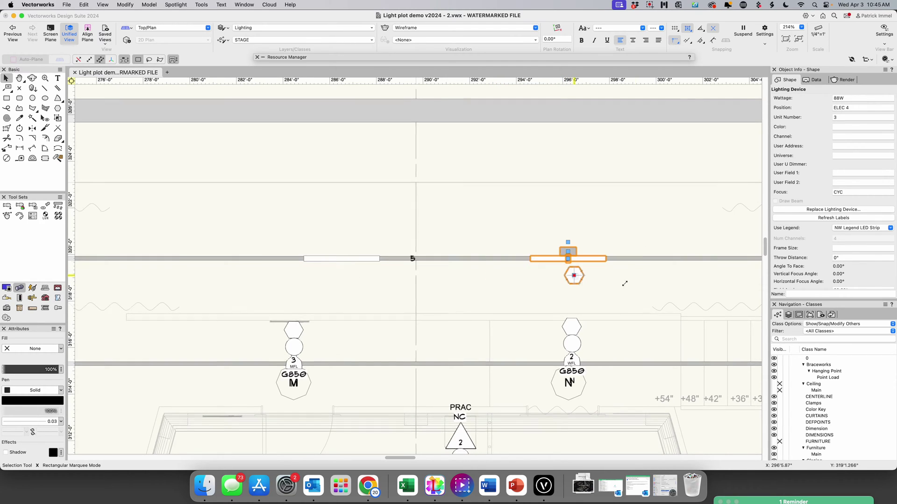
click(646, 268)
drag(647, 268, 650, 277)
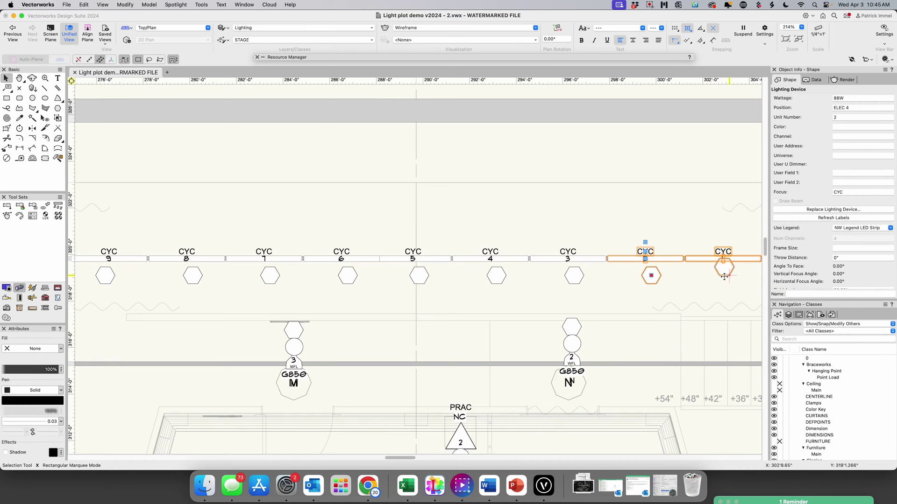
click(724, 268)
drag(724, 268, 729, 276)
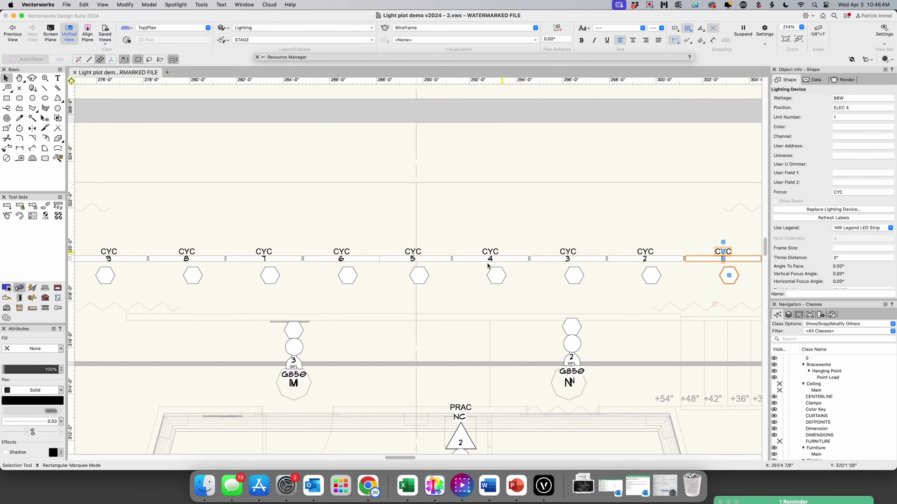
Step: Examine the unit numbering across the light plot, from the ELEC 4 cyc units to the FOH position
scroll(390, 297, down, 2)
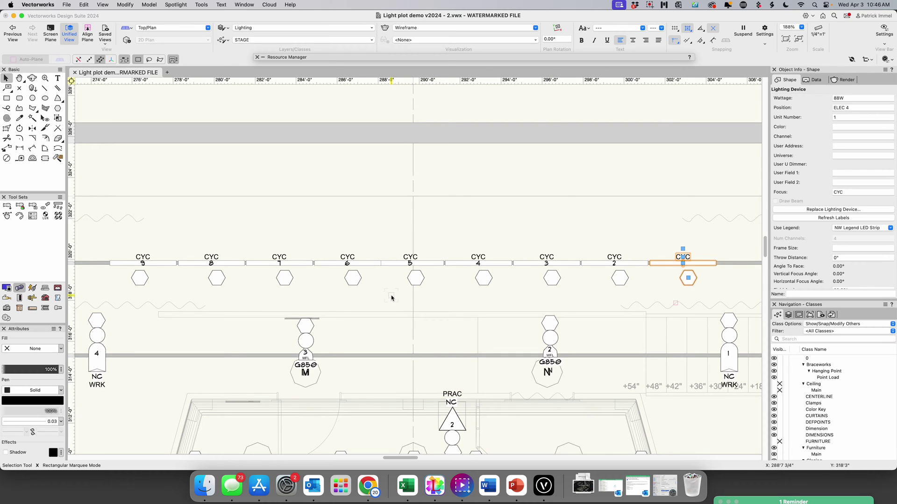
scroll(488, 348, up, 4)
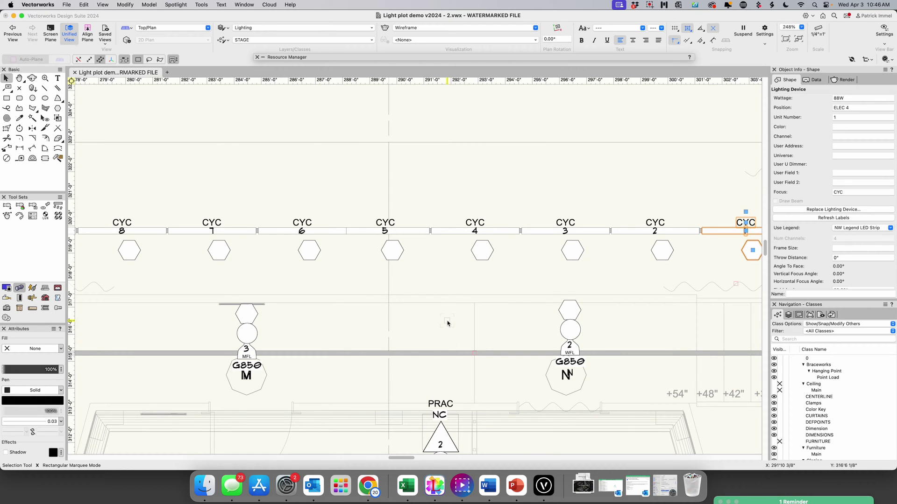
scroll(447, 322, down, 8)
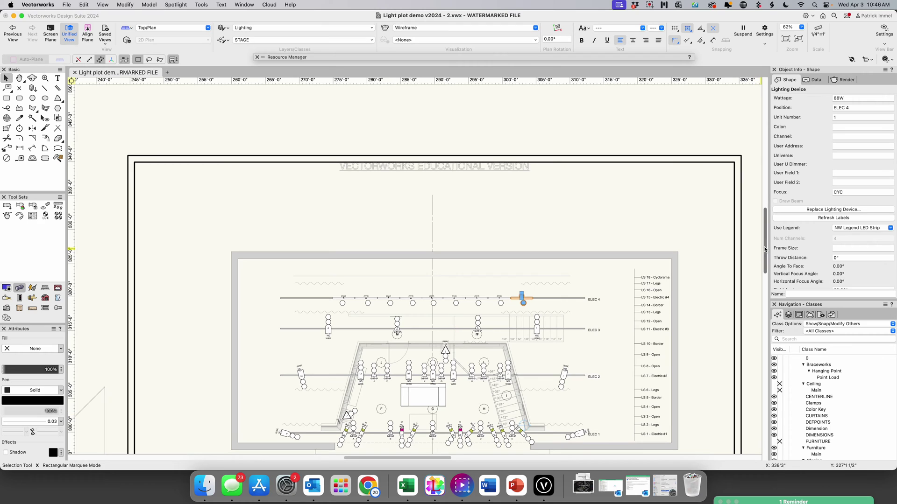
drag(765, 240, 761, 277)
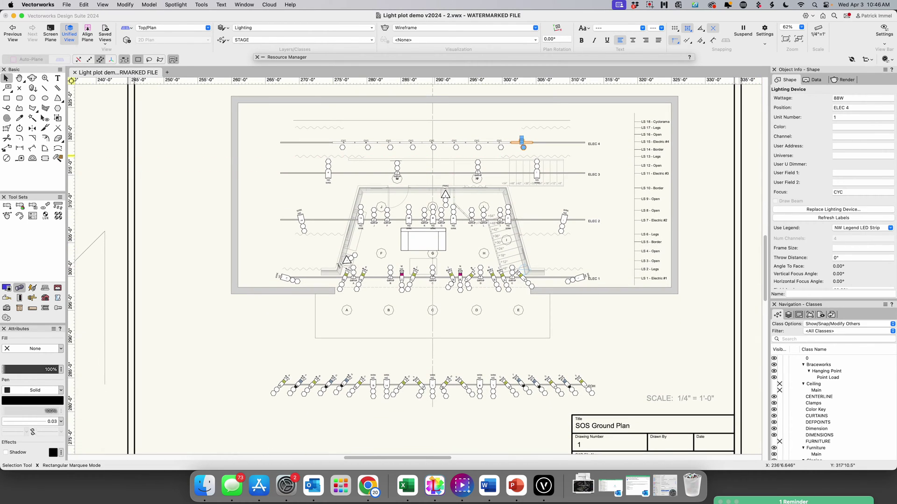
click(45, 78)
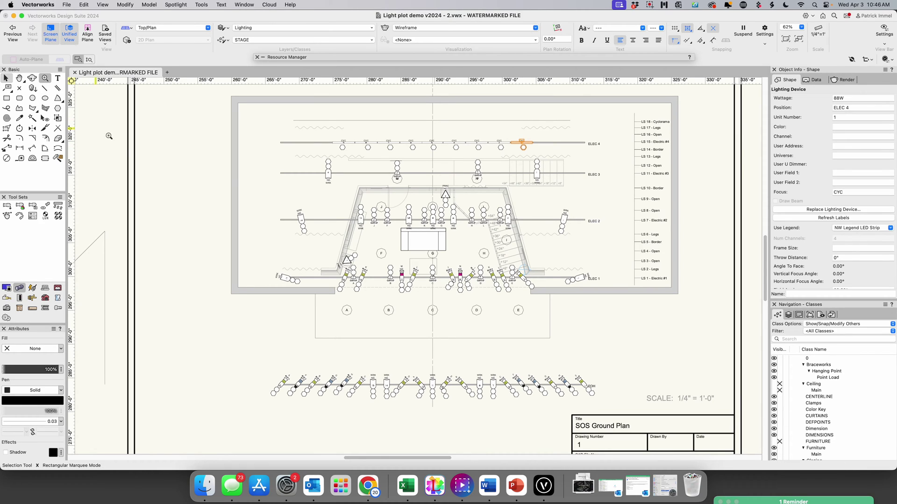
mouse_move(257, 135)
mouse_down()
mouse_move(435, 290)
mouse_move(619, 409)
mouse_up()
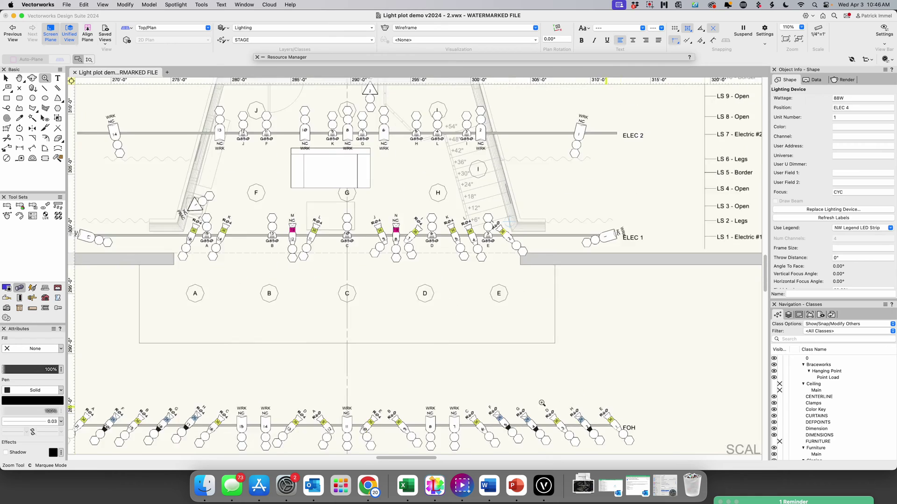
Step: Set the color of the four ELEC 1 units right of the centre line that aim up-left to R60
key(super+6)
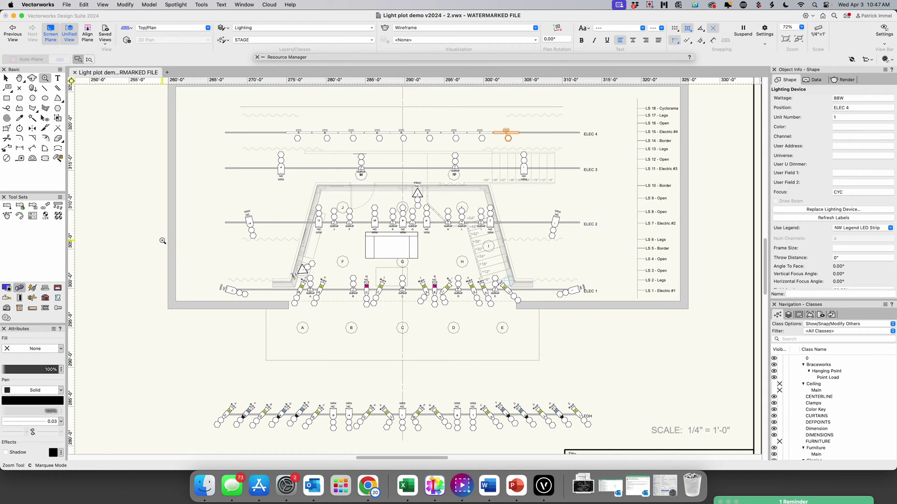
click(5, 78)
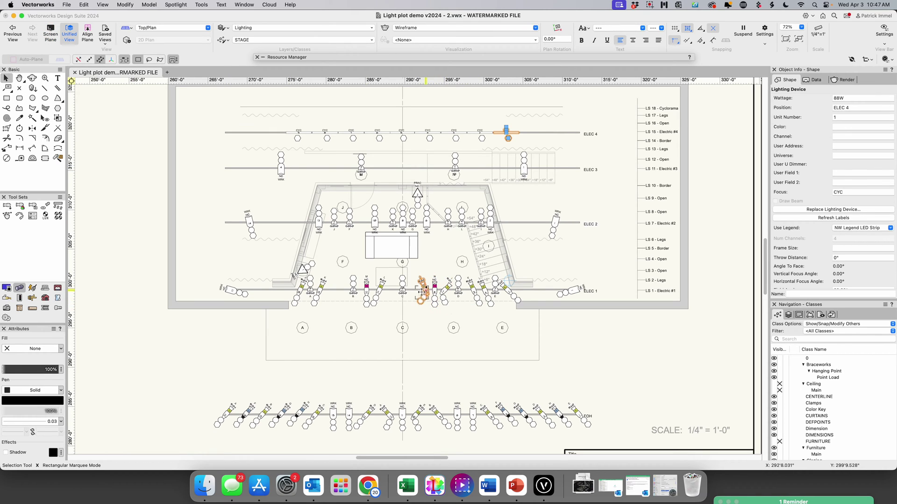
click(420, 286)
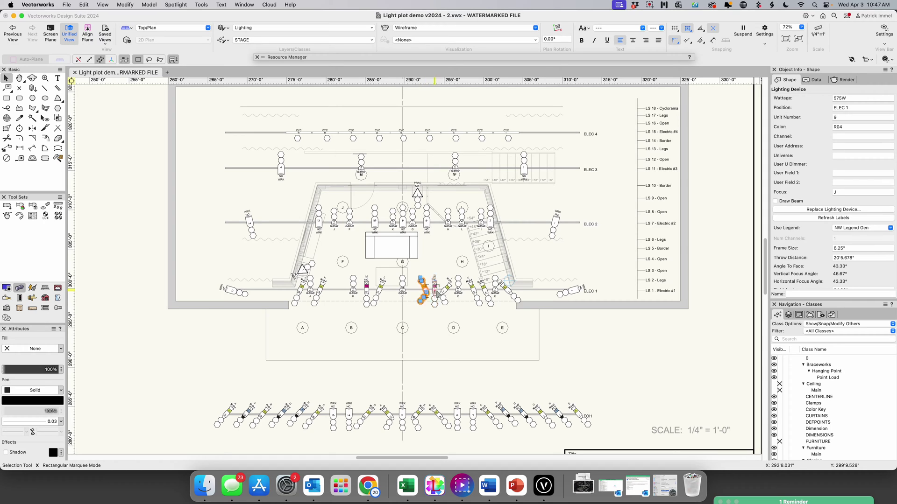
shift+click(472, 287)
shift+click(484, 289)
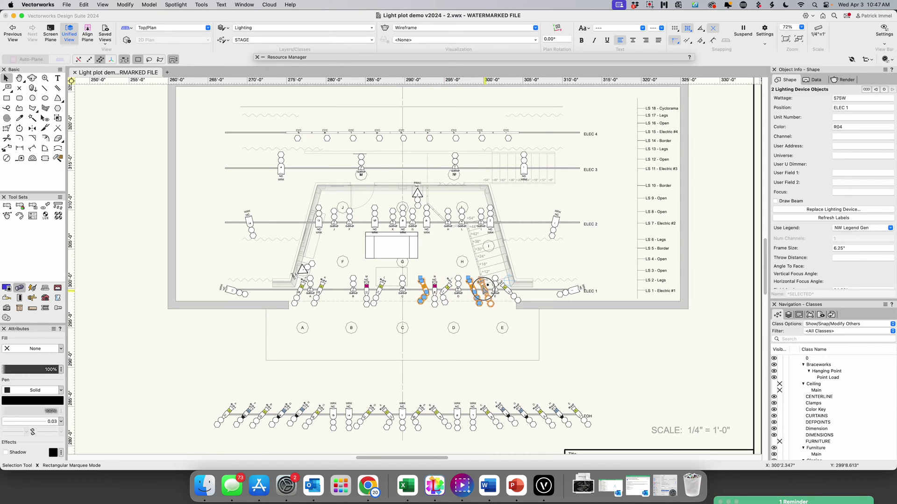
shift+click(513, 297)
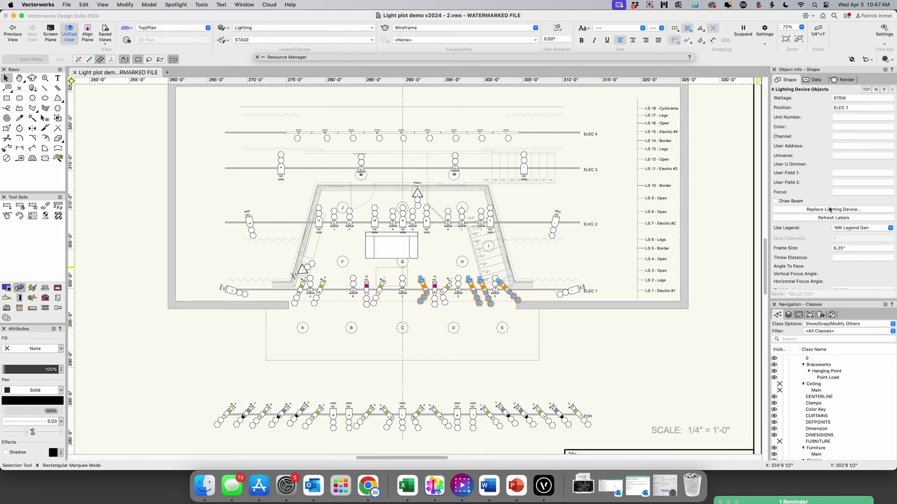
click(839, 128)
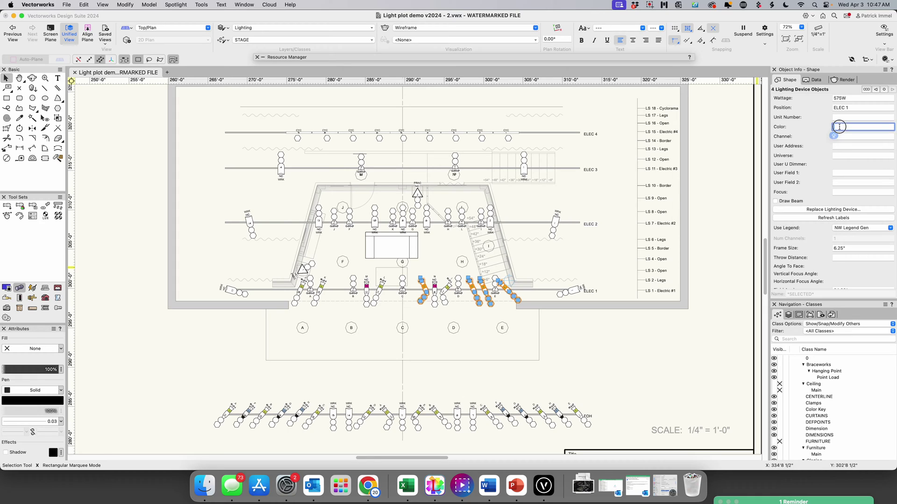
text(R60)
key(Return)
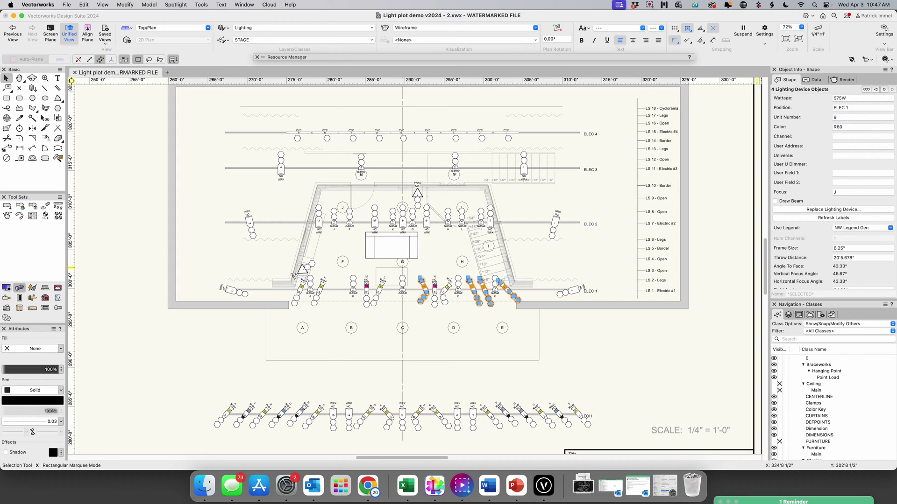
Step: Start Spotlight Numbering with the Channel field in place of Unit Number, in manual order, starting at 1 and incrementing by 1
scroll(658, 171, down, 1)
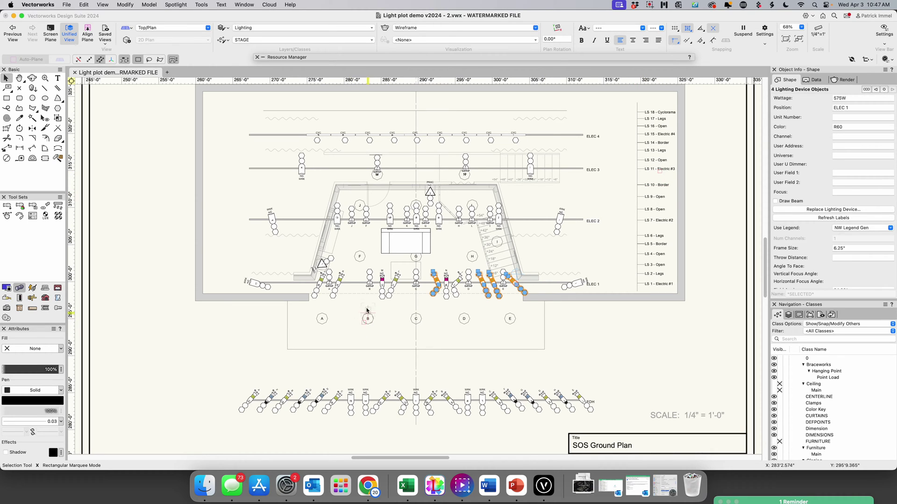
scroll(449, 289, up, 1)
scroll(345, 233, up, 1)
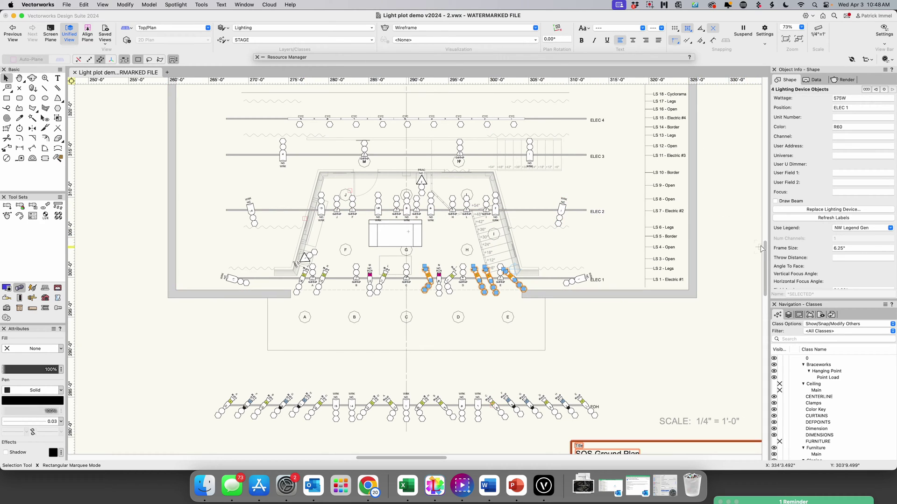
drag(765, 251, 765, 254)
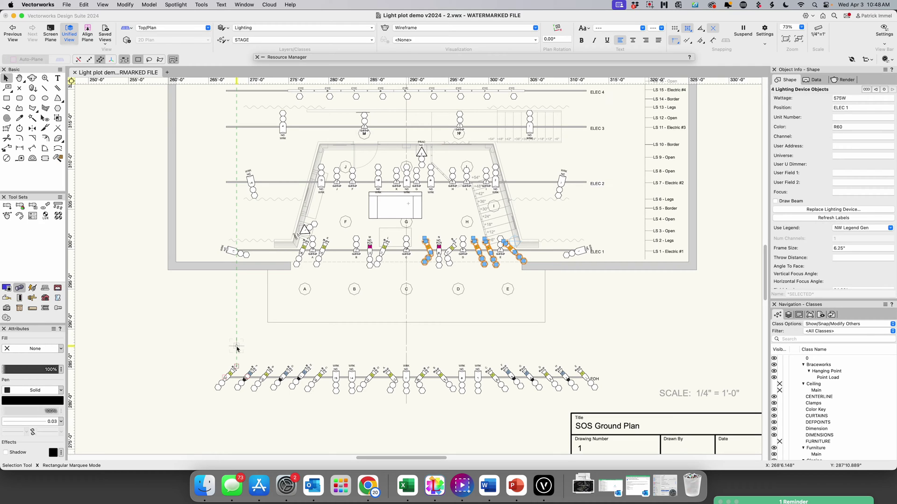
scroll(319, 384, up, 2)
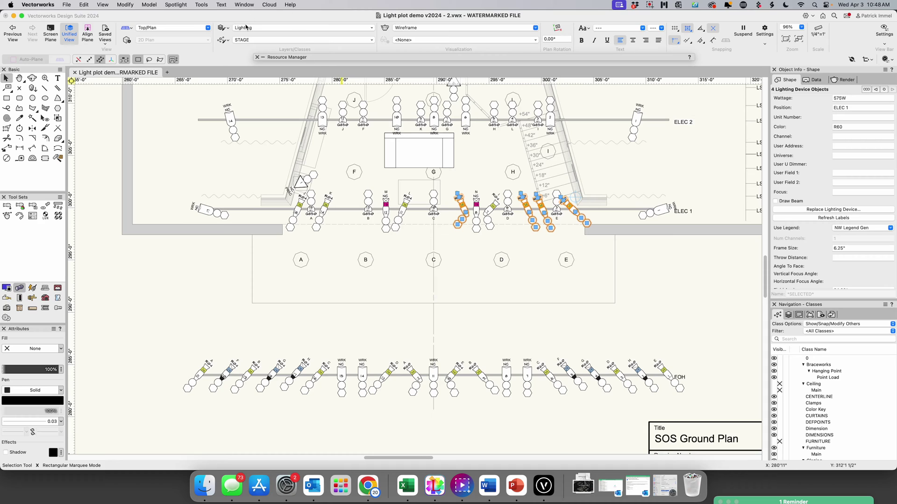
click(181, 6)
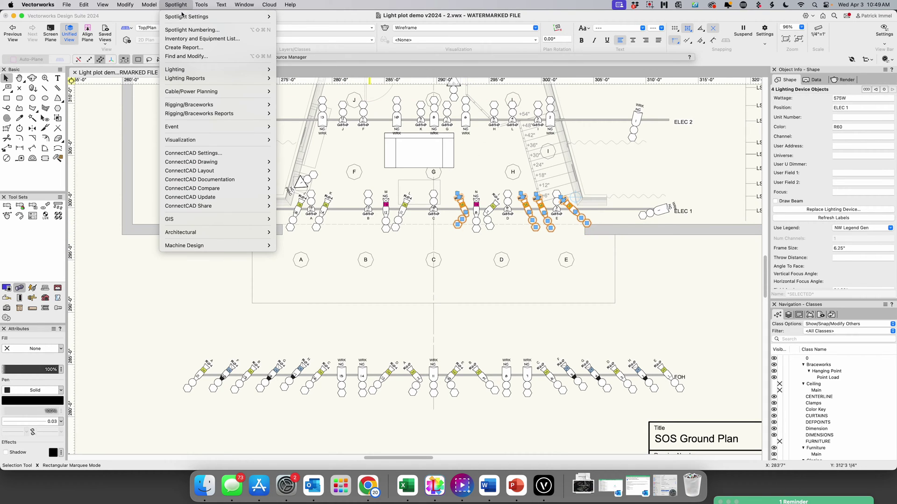
click(185, 30)
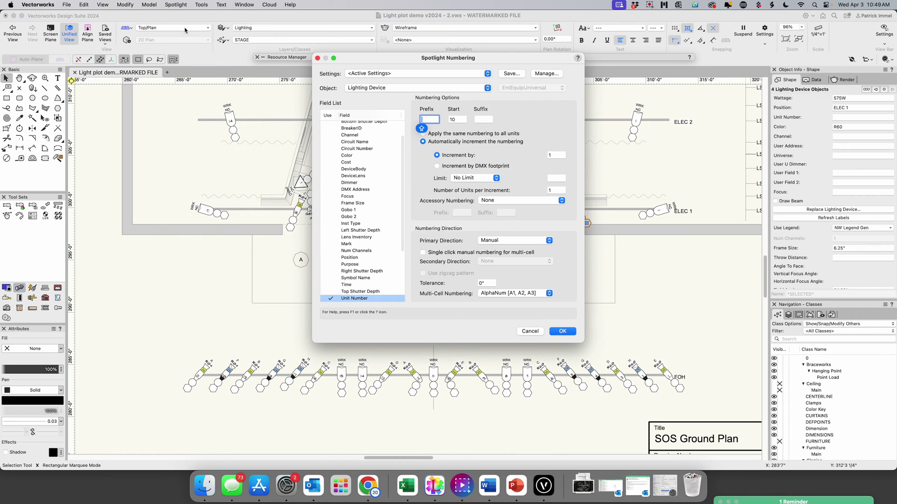
click(330, 299)
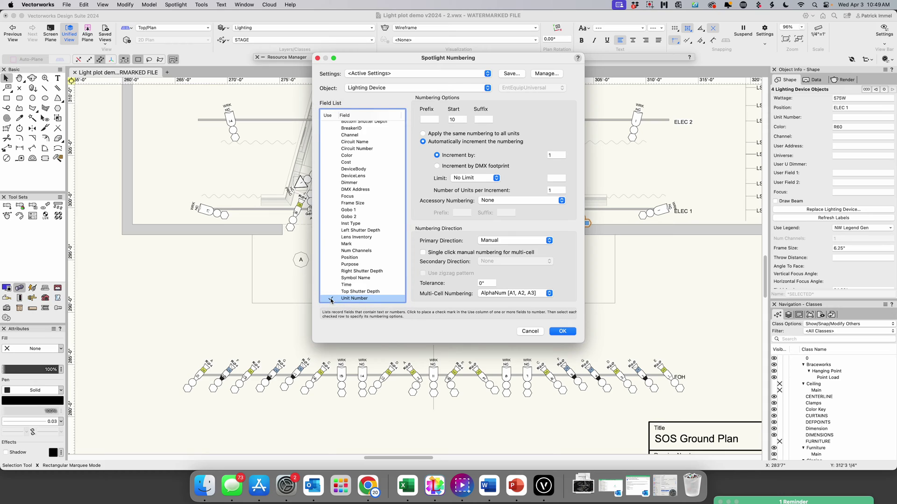
click(376, 226)
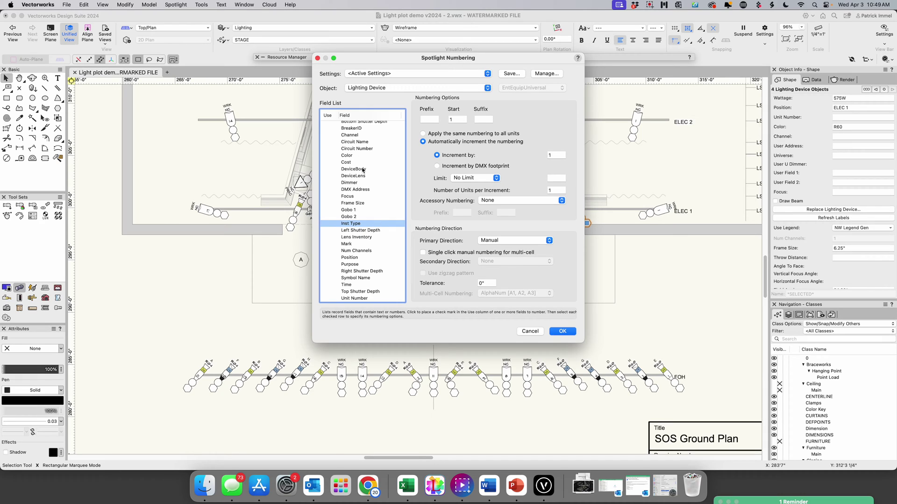
click(349, 136)
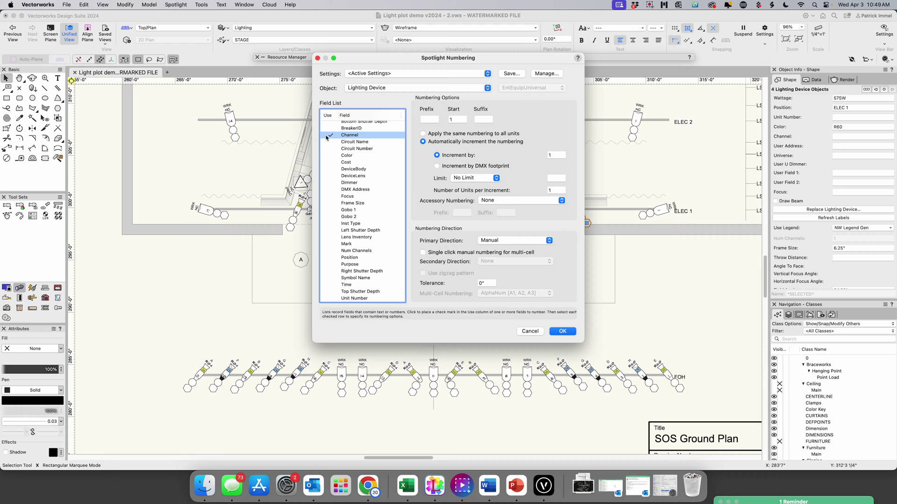
scroll(386, 213, down, 5)
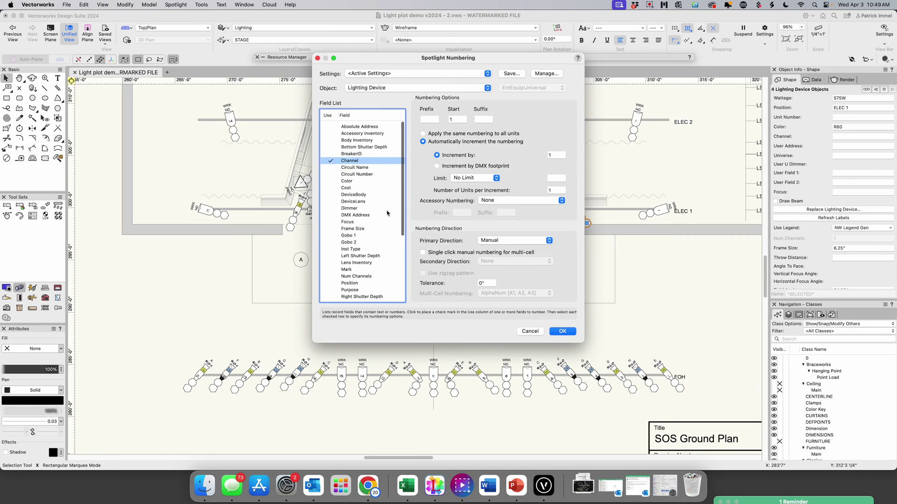
scroll(387, 214, up, 6)
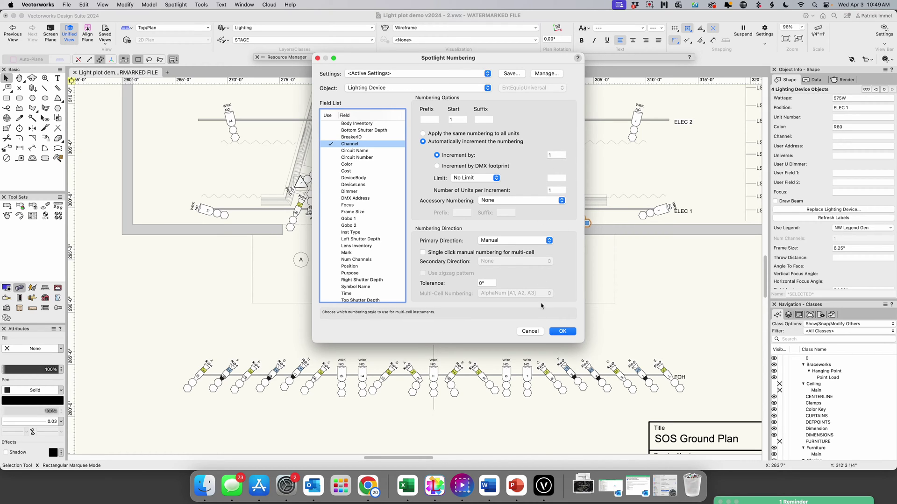
click(554, 330)
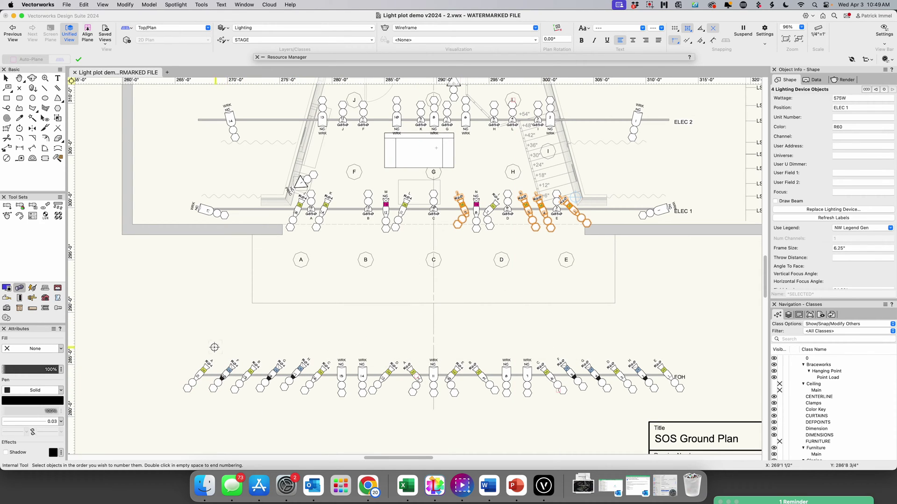
Step: Assign channels 1 to 5 to the yellow-marked FOH units aimed up-right, and 6 to 8 to the blue-marked ones, each from left to right
click(205, 364)
click(256, 365)
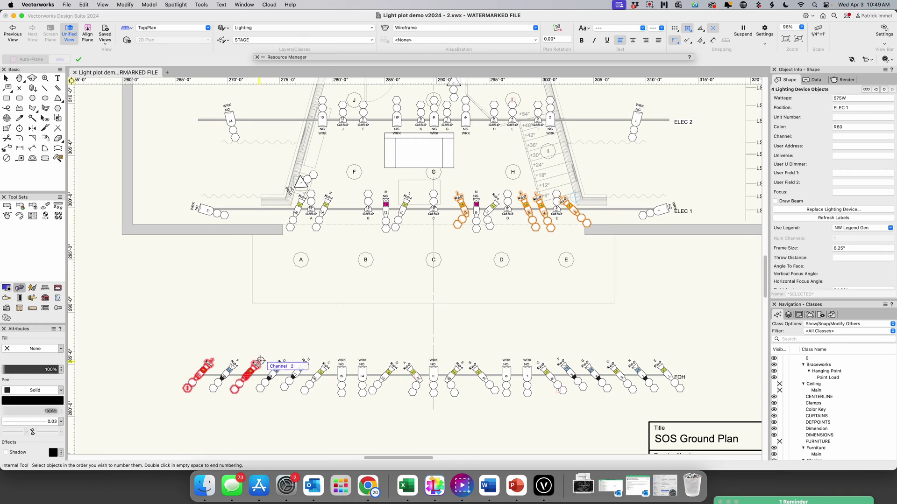
click(322, 370)
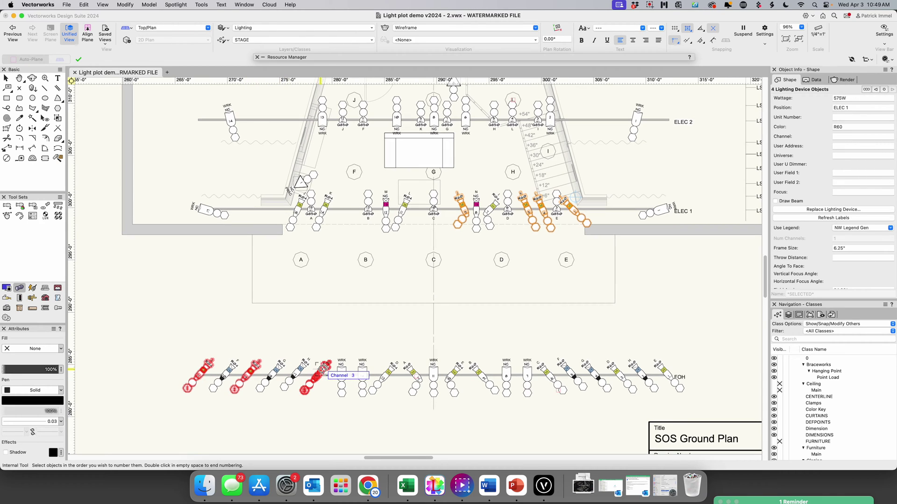
click(388, 368)
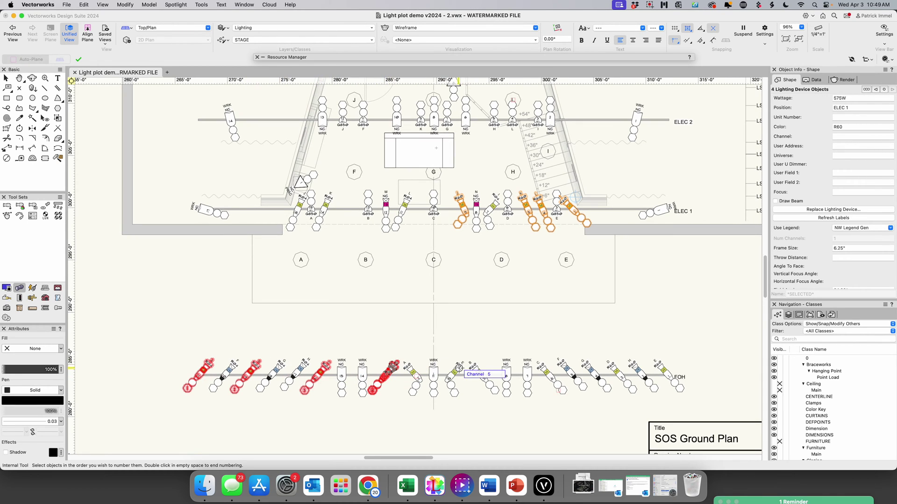
click(457, 367)
click(233, 362)
click(281, 363)
click(304, 363)
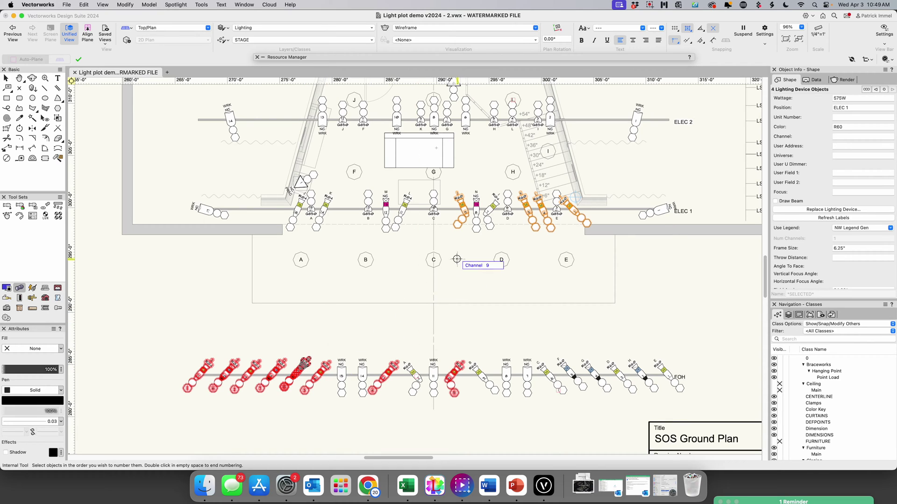
Step: Assign channel 9 to the up-right-aimed ELEC 1 unit right of centre and 10 to 12 to the three left of centre, and end the numbering
click(491, 216)
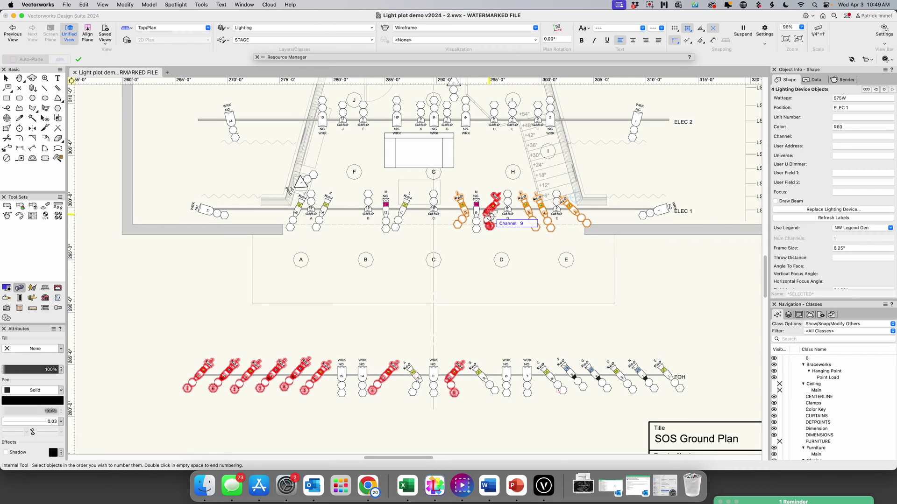
click(296, 221)
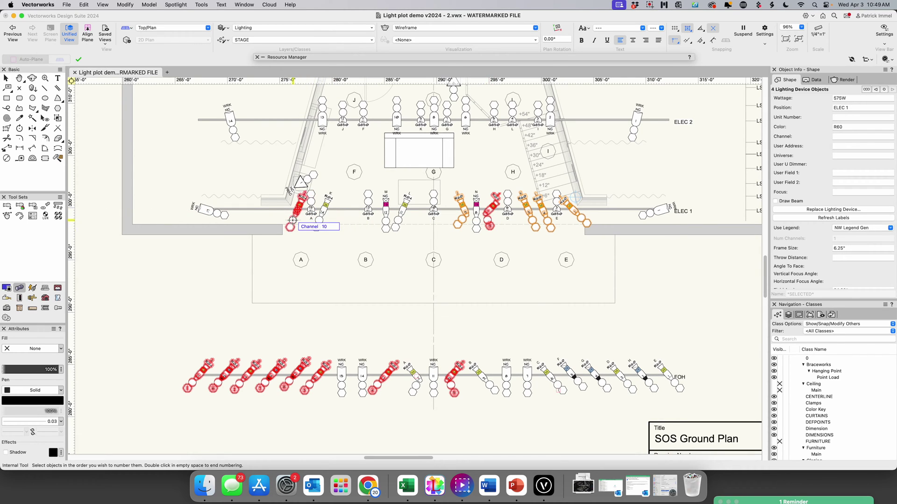
click(320, 221)
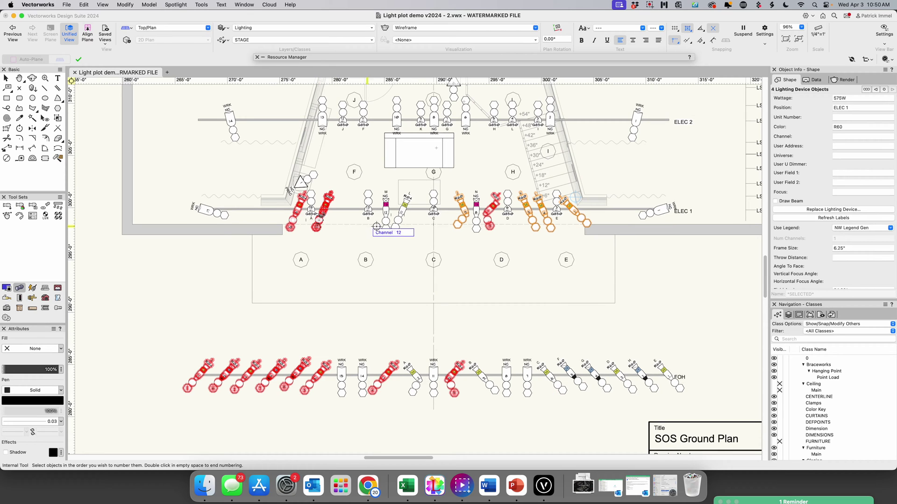
click(398, 222)
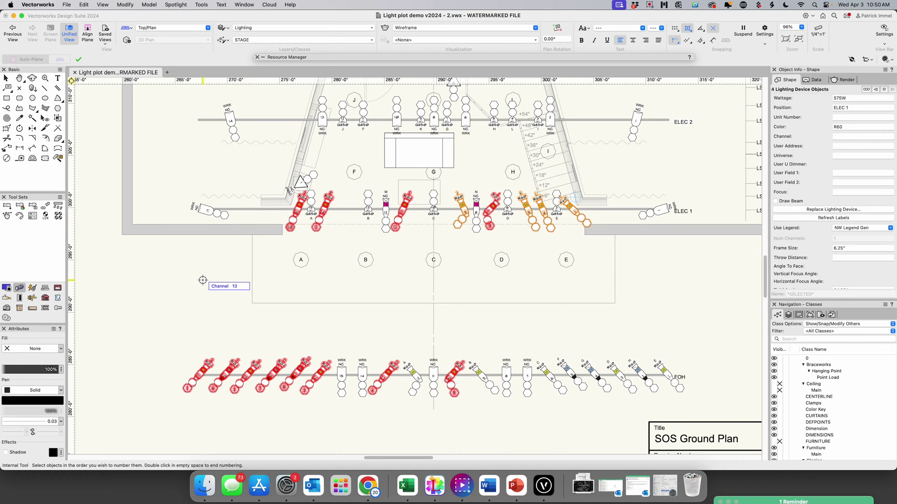
double_click(203, 280)
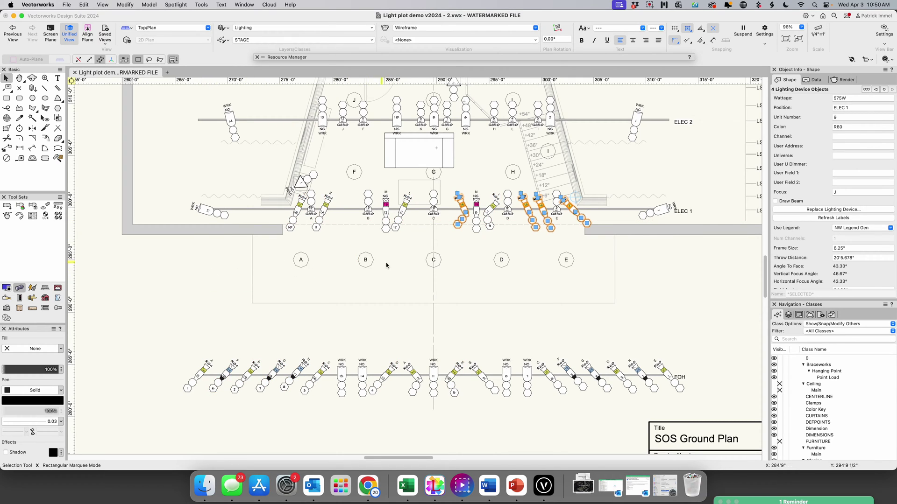
click(457, 260)
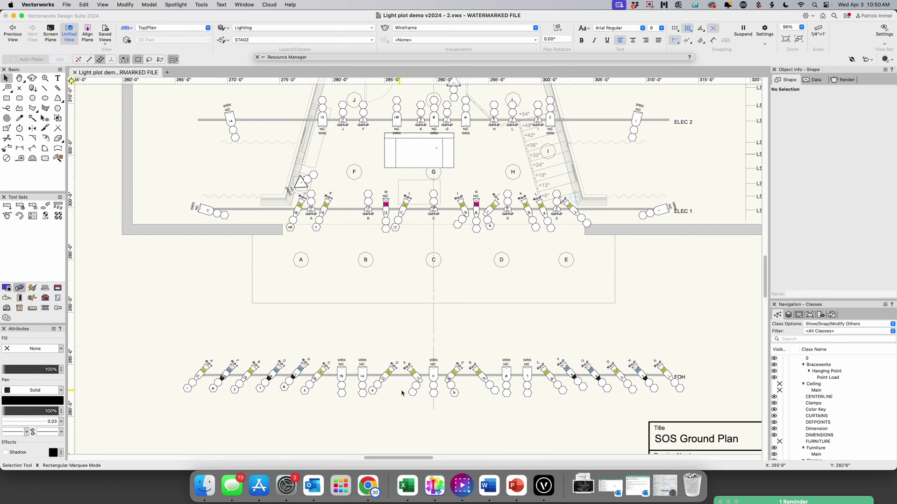
Step: Resume channel numbering from 13 and assign channels 13 to 17 to the yellow-marked FOH units aimed up-left, from left to right
scroll(489, 339, up, 2)
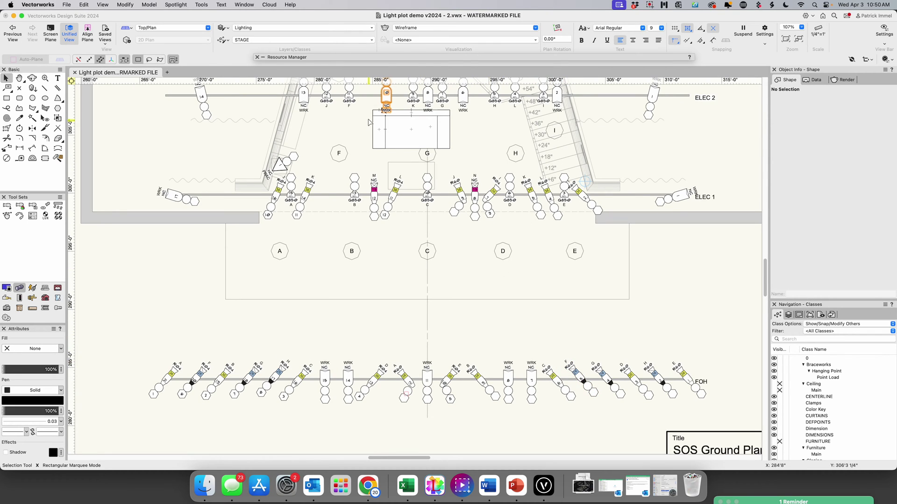
click(172, 6)
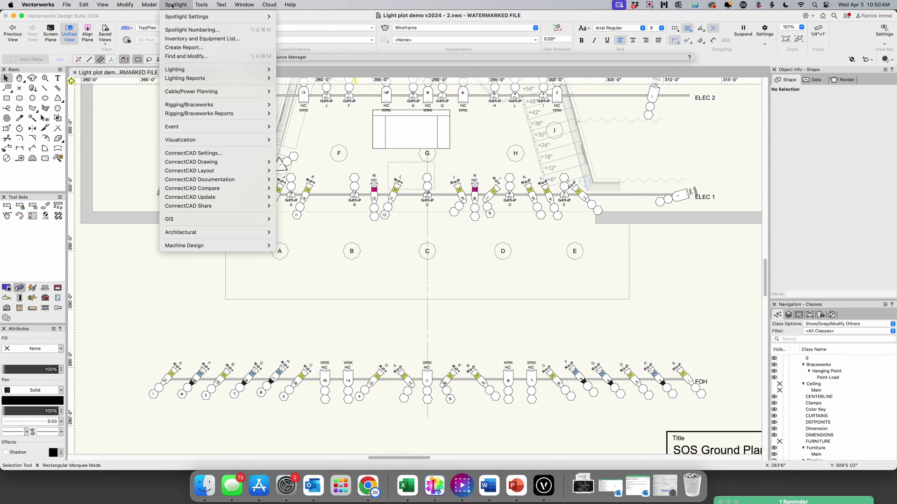
click(179, 30)
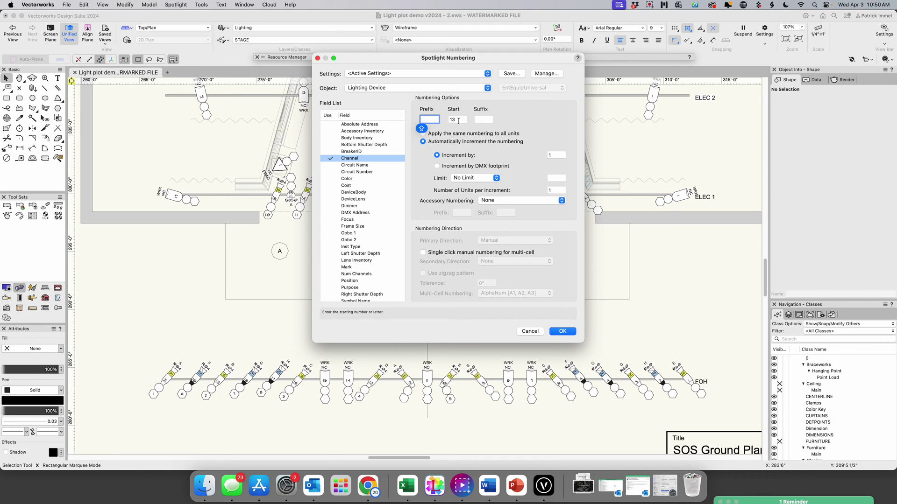
click(565, 332)
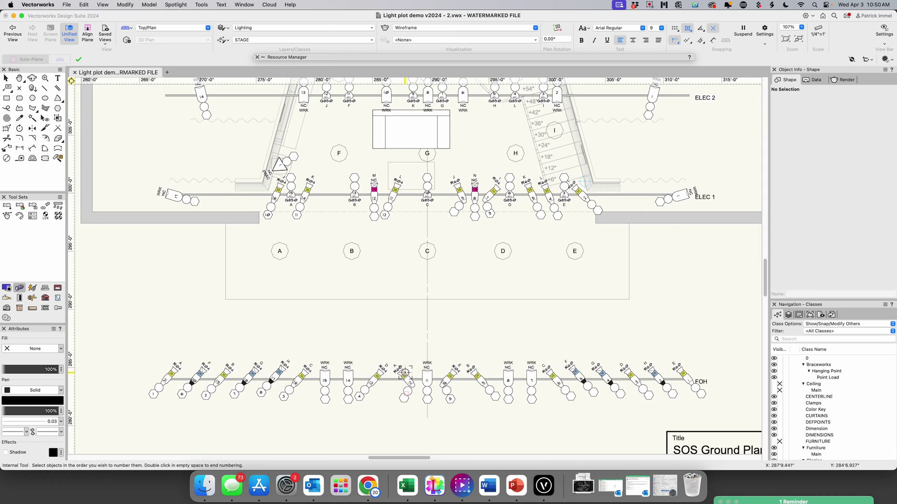
click(405, 374)
click(475, 375)
click(553, 374)
click(629, 373)
click(682, 372)
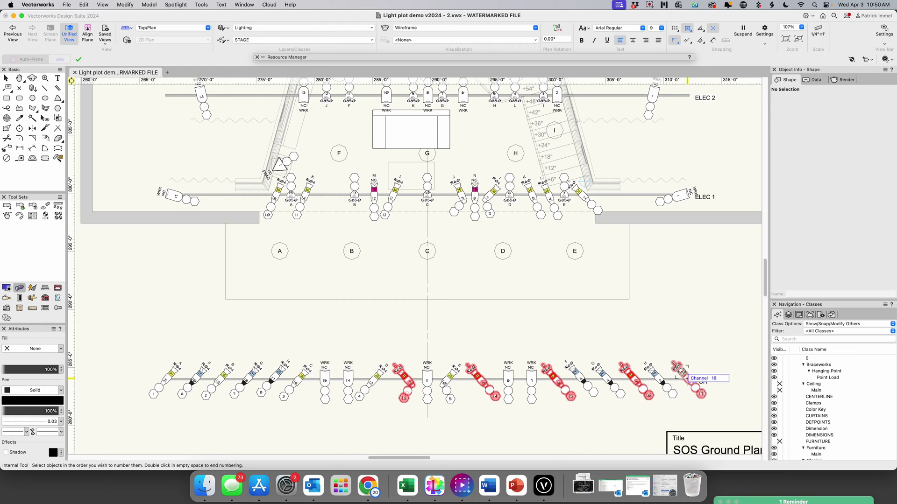
Step: Assign channels 18 to 20 to the three blue-marked FOH units aimed up-left, from left to right
scroll(681, 372, up, 1)
click(568, 372)
click(598, 372)
click(637, 370)
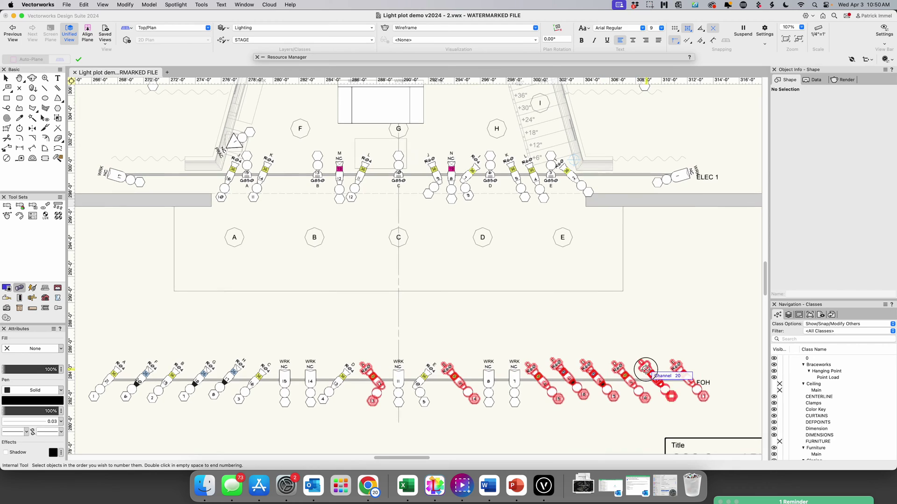
Step: Assign channel 21 to the rightmost up-left-aimed ELEC 1 unit, 22 to the J-focused and 23 to the K-focused one right of centre; end numbering
click(584, 190)
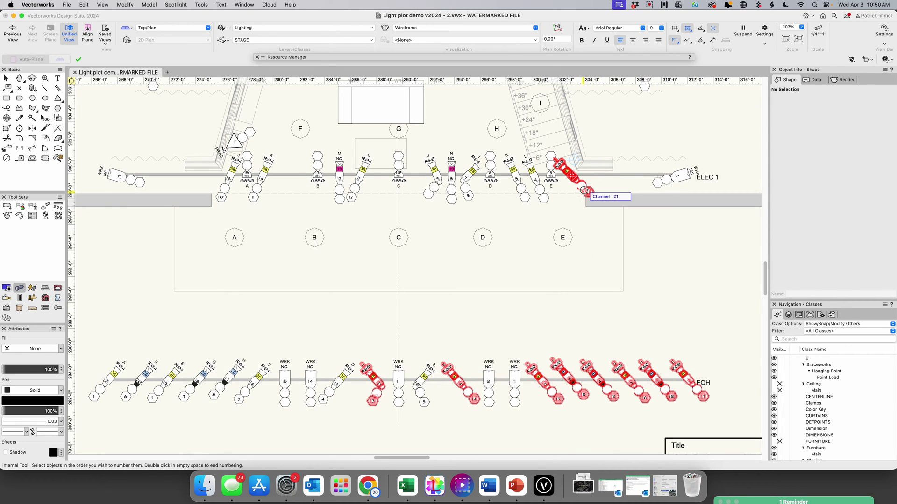
click(433, 174)
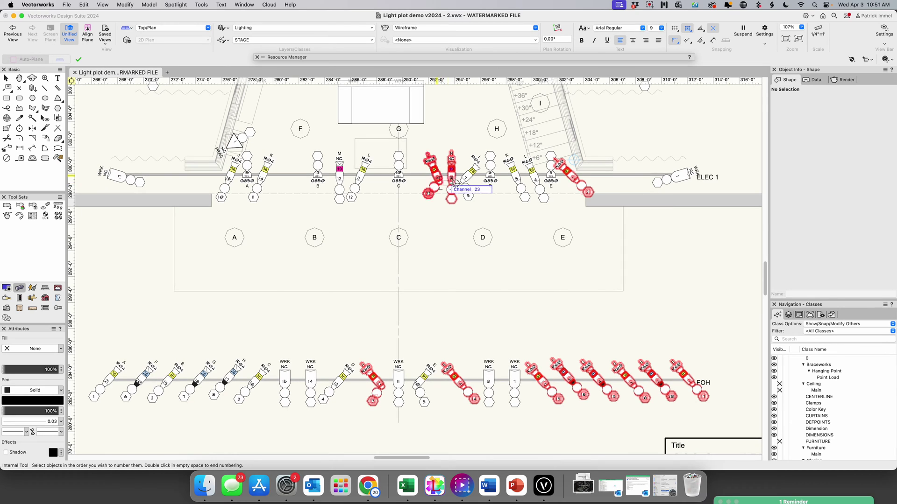
click(511, 166)
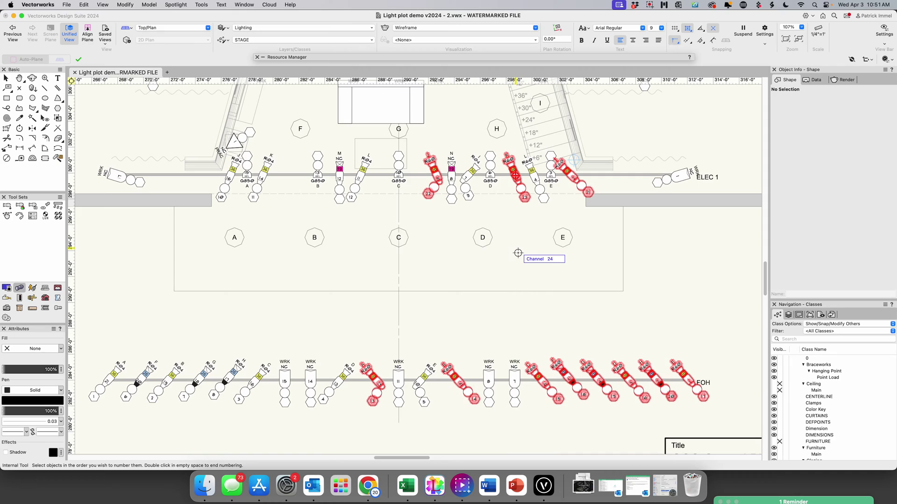
double_click(517, 253)
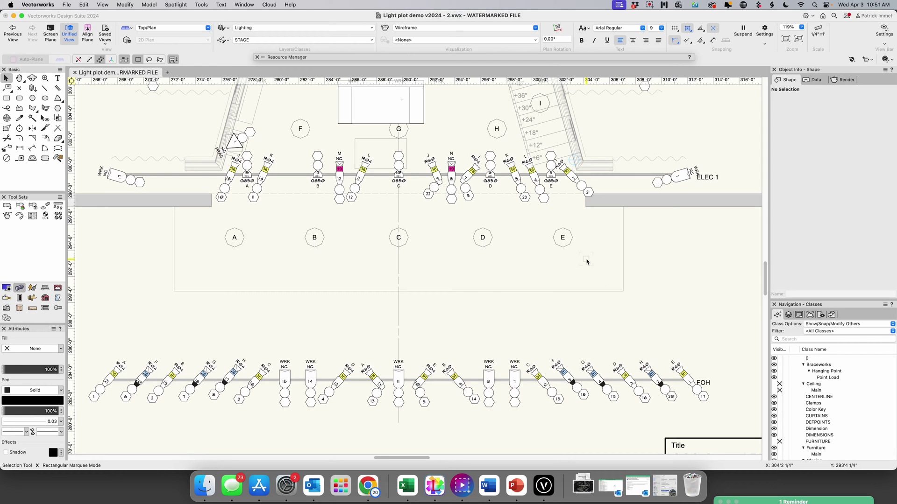
Step: Resume channel numbering from 24 and assign channels 24 to 28 to the G850 ELEC 1 units focused on areas A to E, from left to right
drag(766, 274, 772, 260)
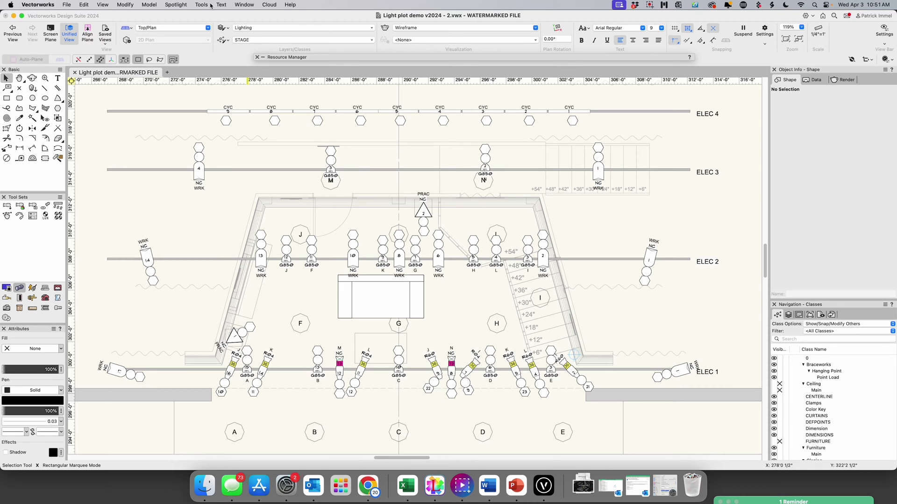
click(176, 4)
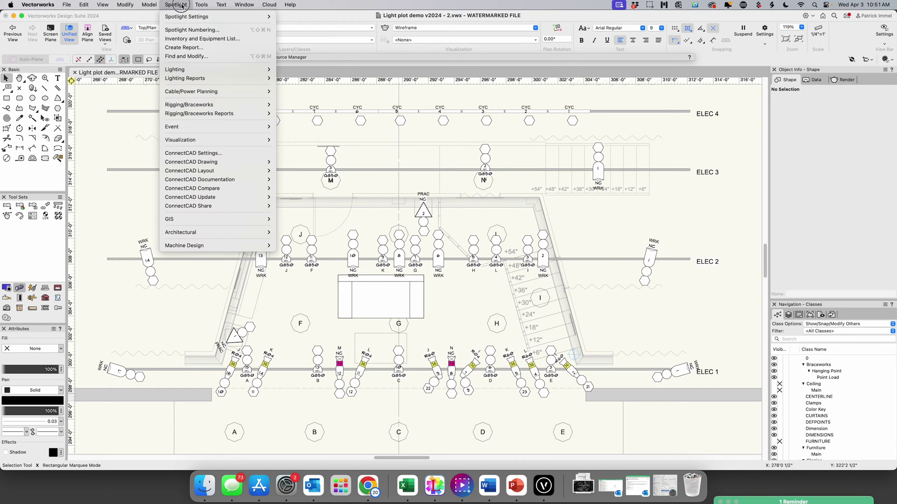
click(183, 30)
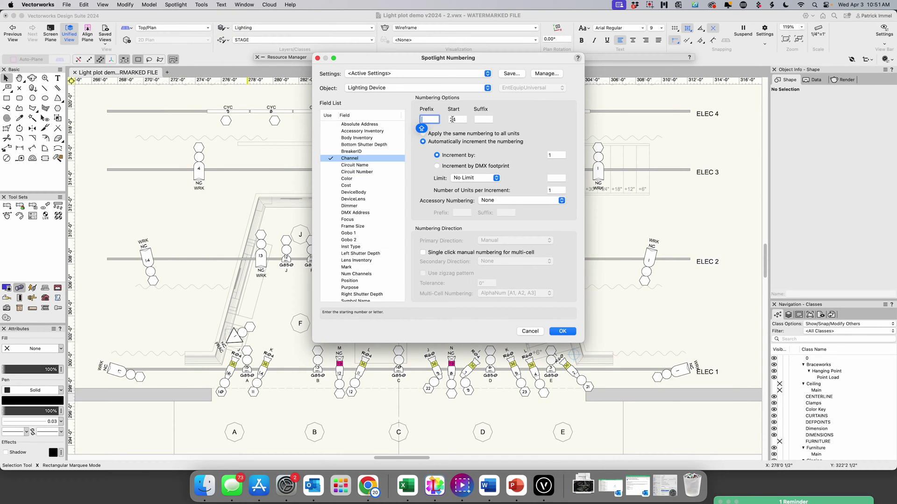
click(562, 332)
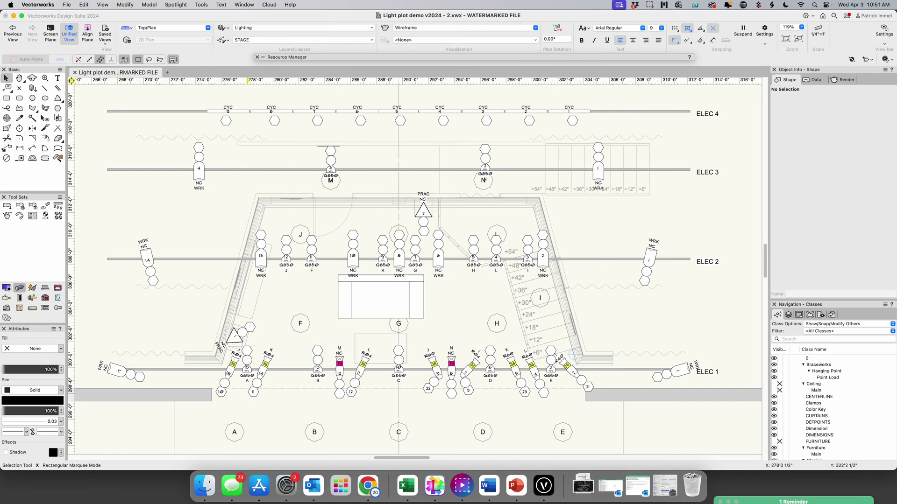
click(252, 355)
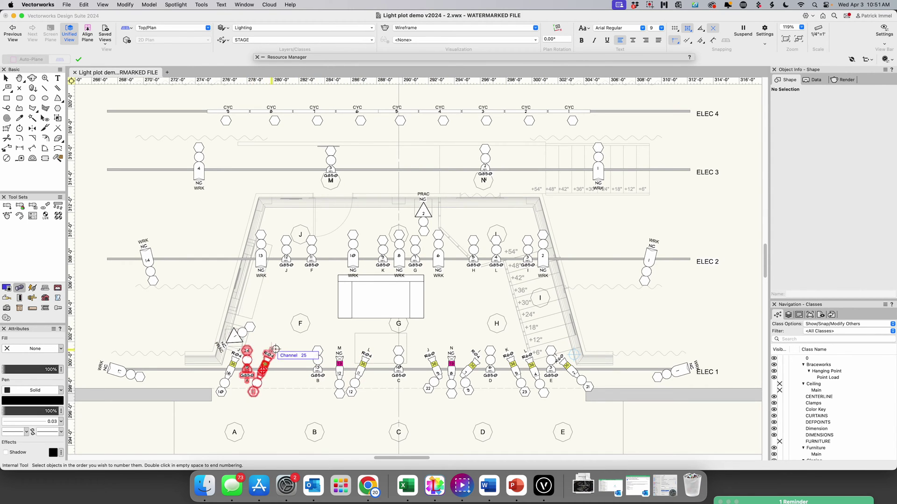
click(315, 349)
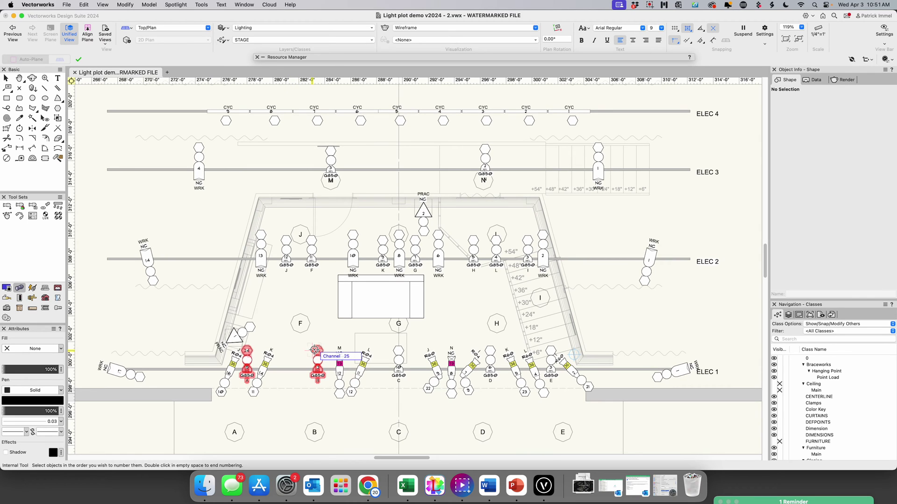
click(399, 359)
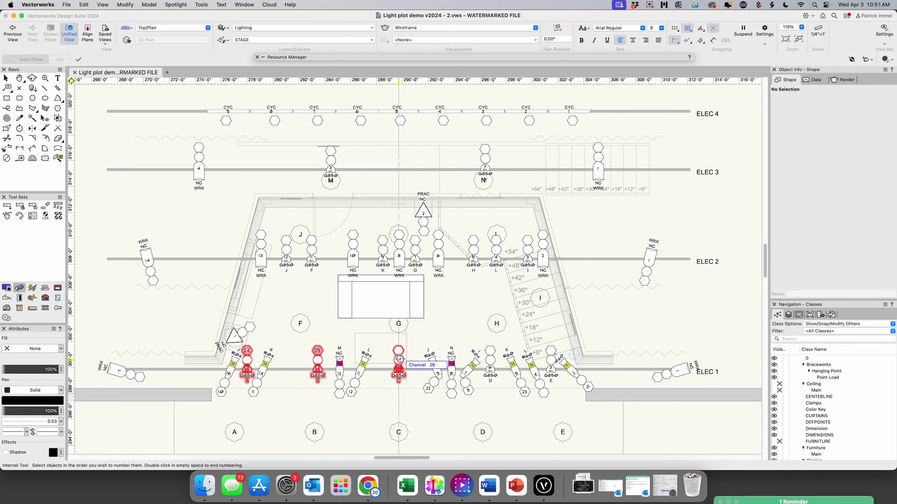
click(490, 358)
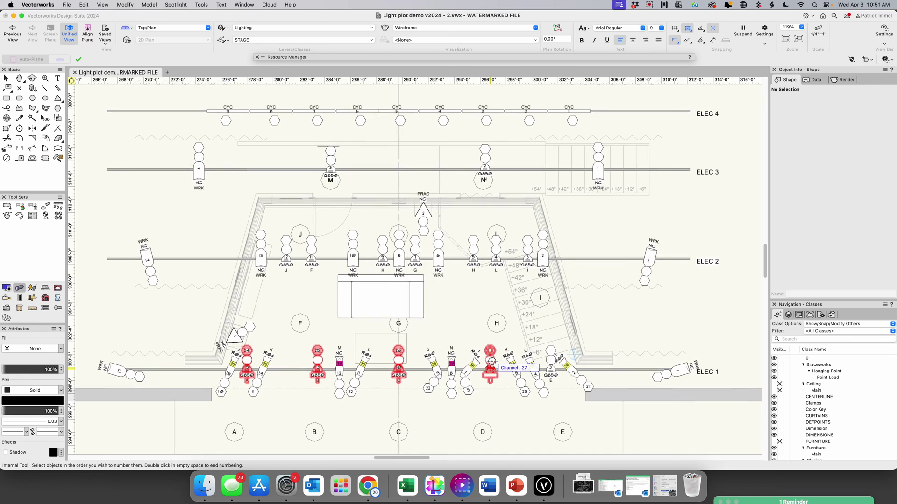
click(551, 360)
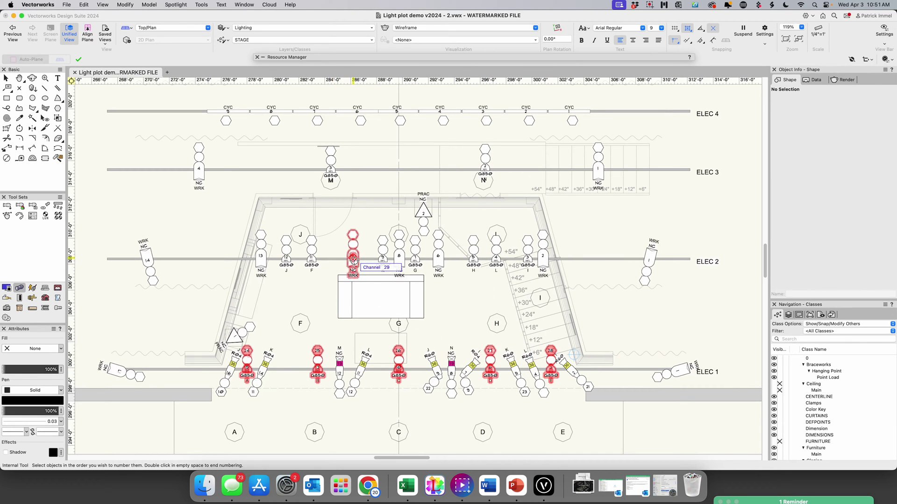
Step: Assign channels 29 to 35 to the G850 ELEC 2 units in order of their focus areas, from F to L
click(311, 248)
click(415, 252)
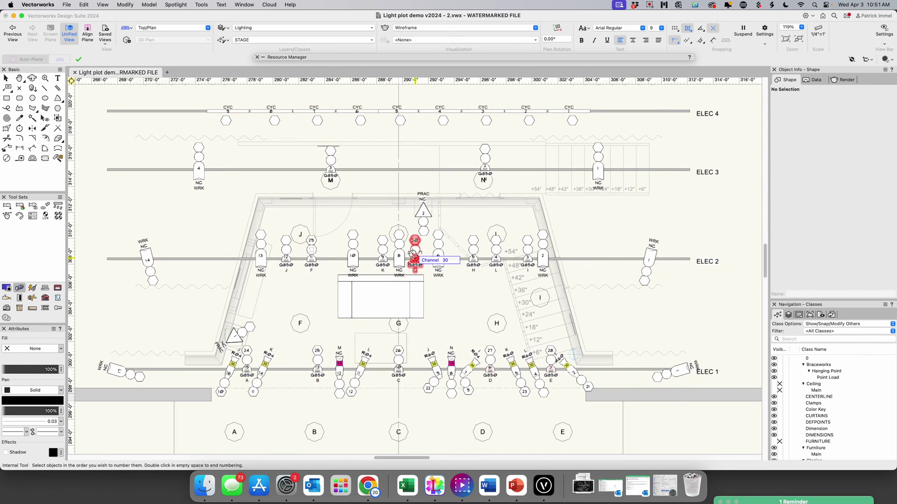
click(474, 252)
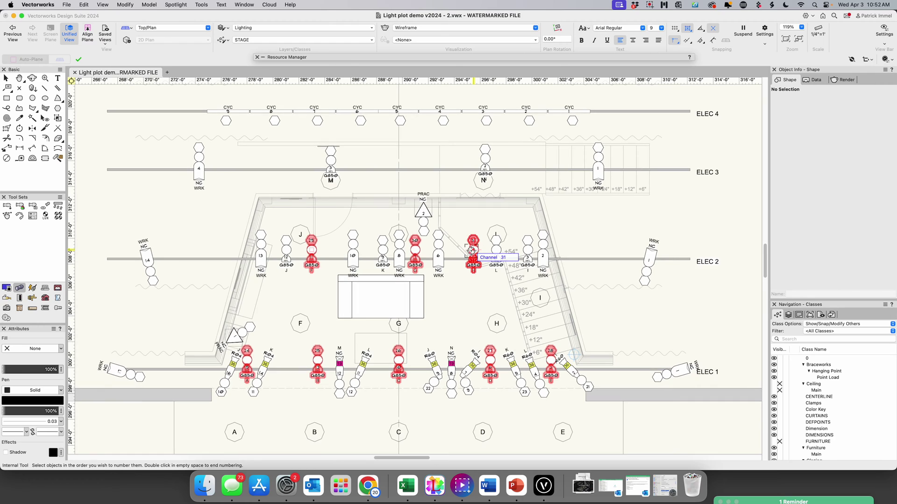
click(529, 254)
click(287, 249)
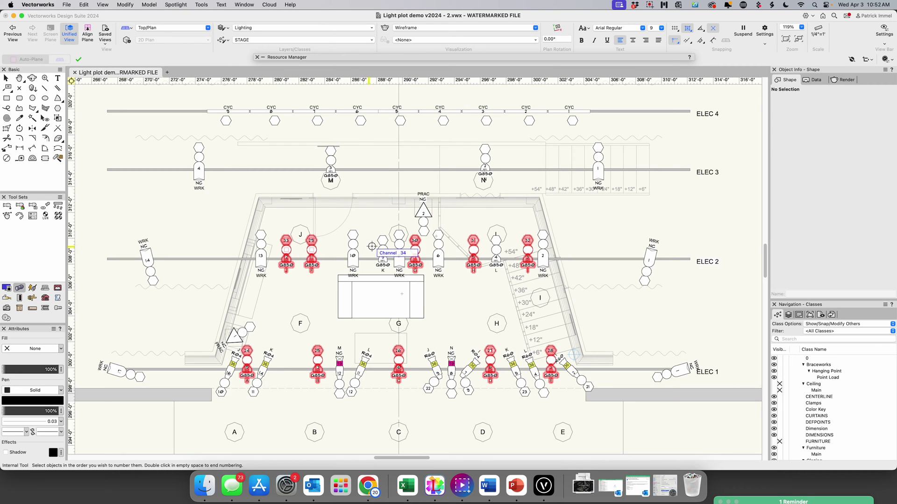
click(382, 248)
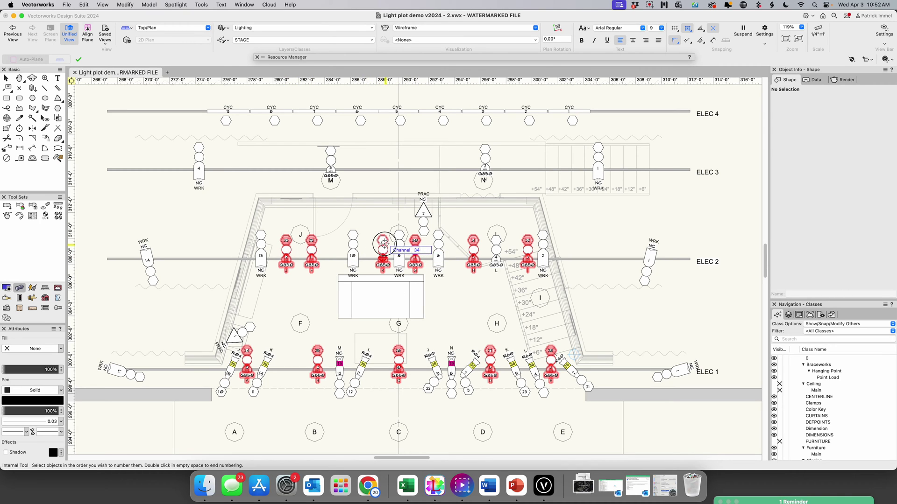
click(497, 247)
Step: Assign channel 36 to the ELEC 3 unit focused on M and 37 to the one focused on N, and end the numbering
click(331, 162)
click(485, 165)
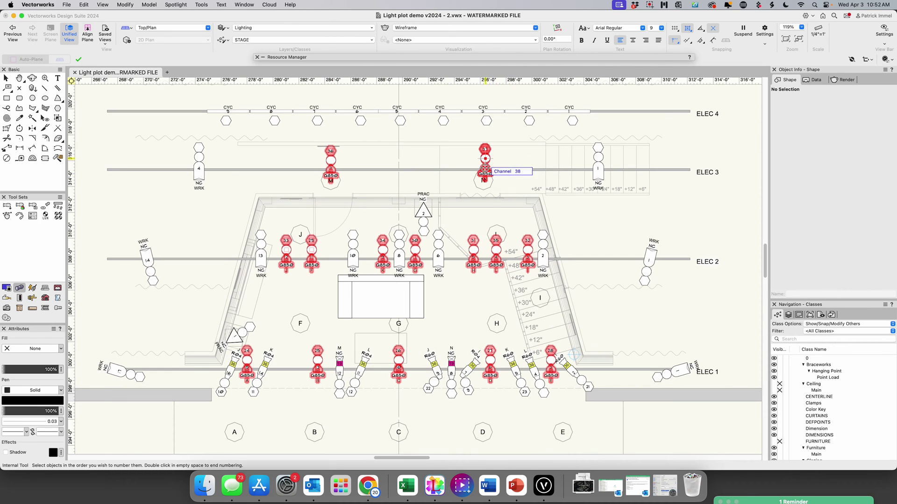
double_click(450, 291)
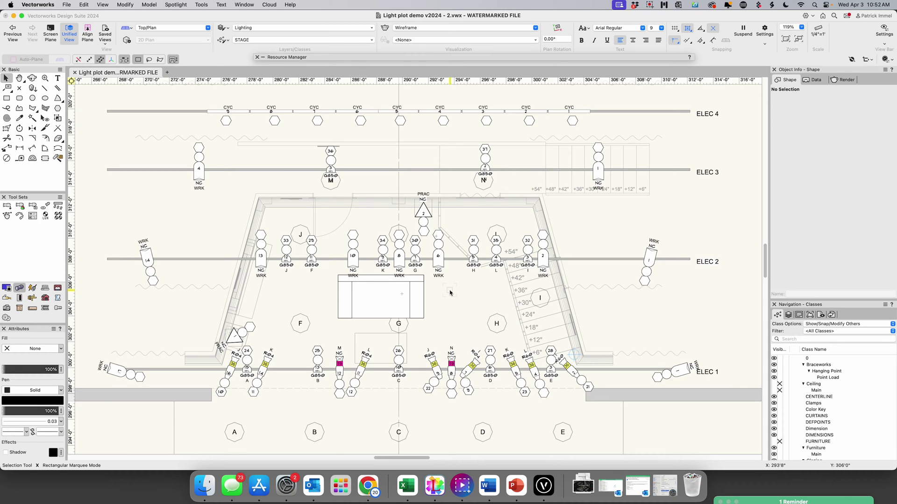
Step: Set the channel of all nine CYC units on ELEC 4 to 41, accepting the backup copy offered during selection
key(grave)
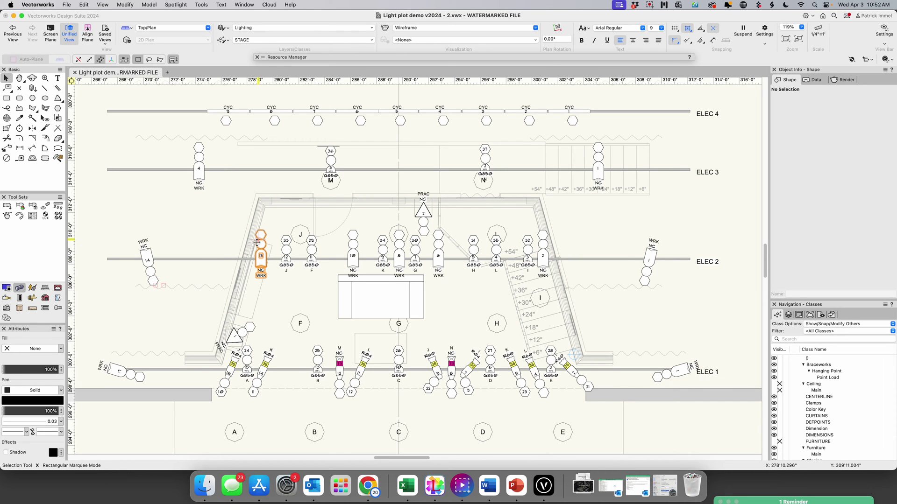
scroll(443, 227, up, 1)
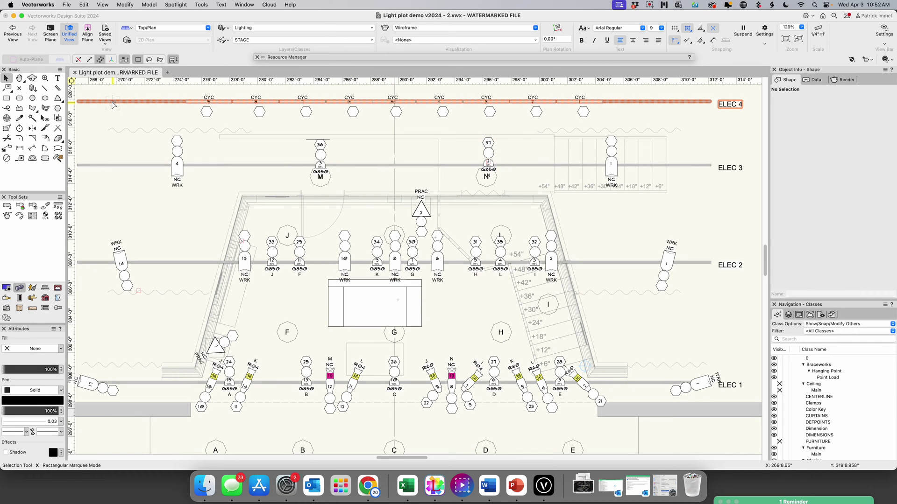
scroll(113, 108, down, 1)
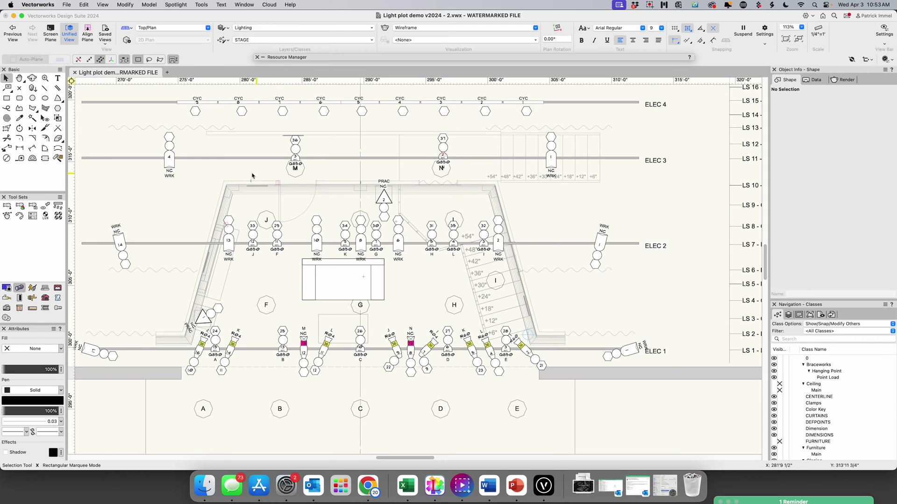
click(198, 103)
shift+click(238, 102)
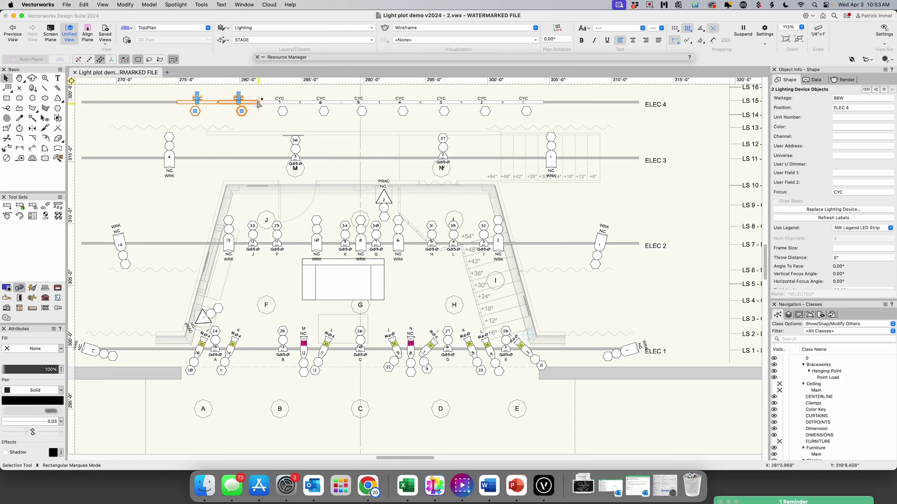
shift+click(279, 101)
shift+click(322, 102)
shift+click(359, 101)
shift+click(400, 101)
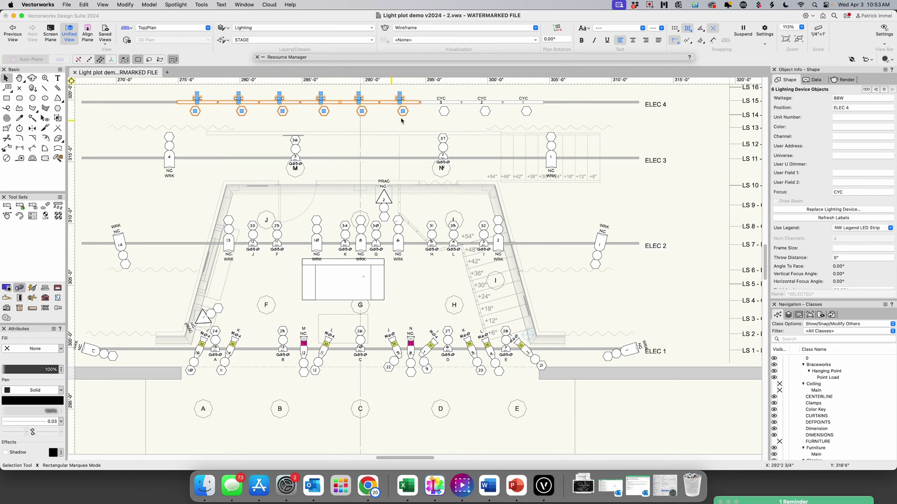
shift+click(441, 101)
shift+click(482, 102)
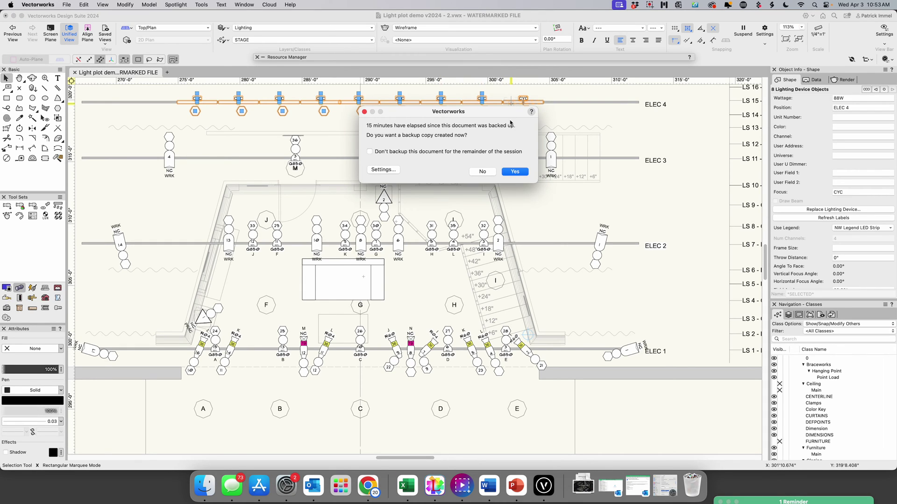
click(514, 172)
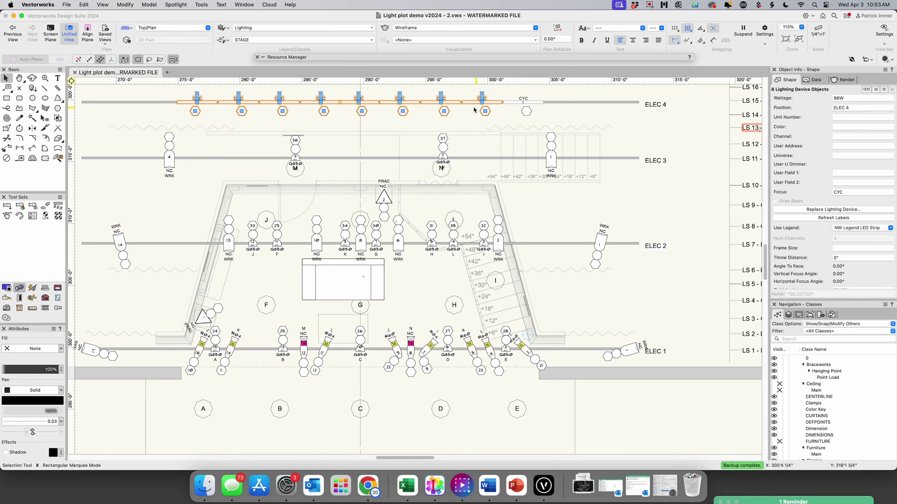
shift+click(521, 99)
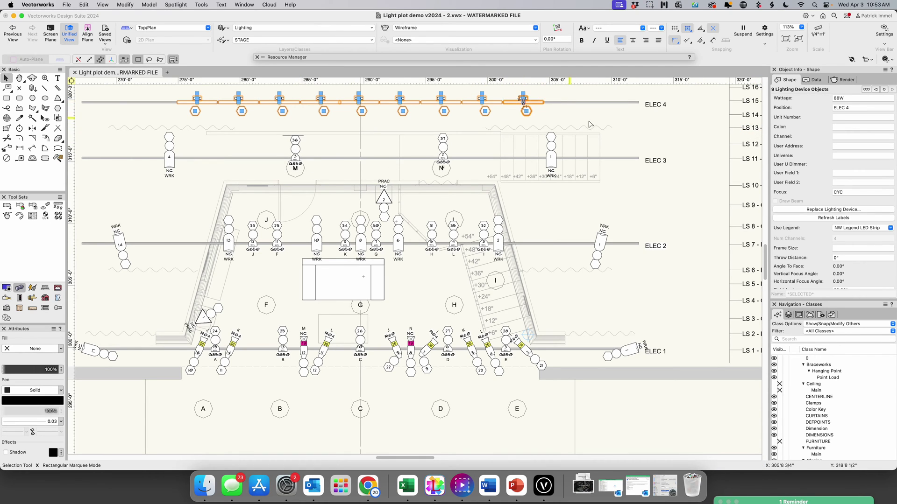
click(837, 137)
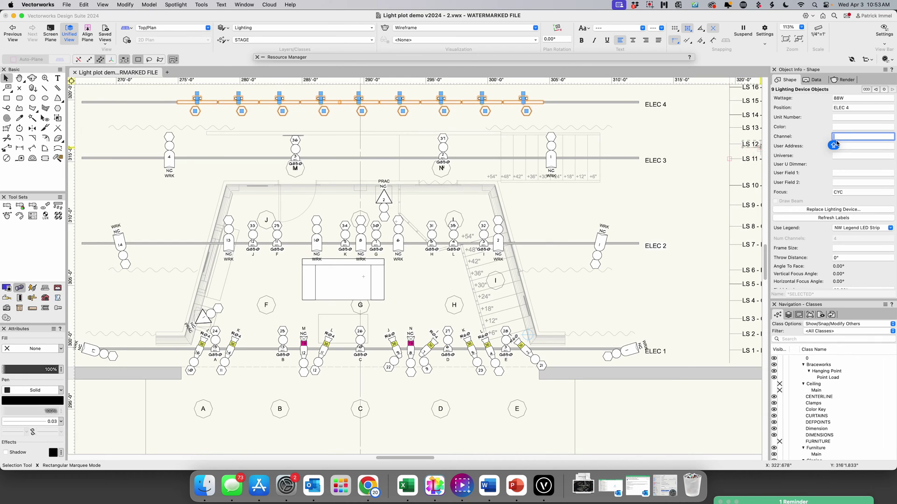
text(41)
key(Return)
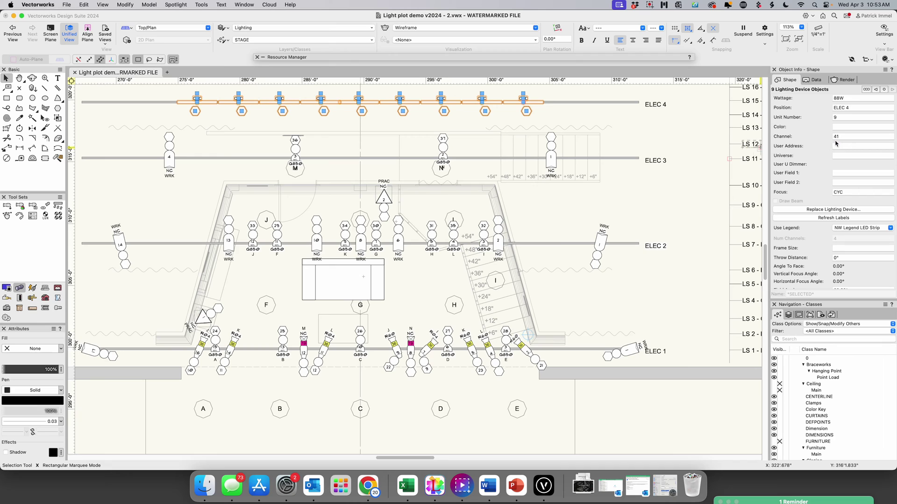
click(391, 126)
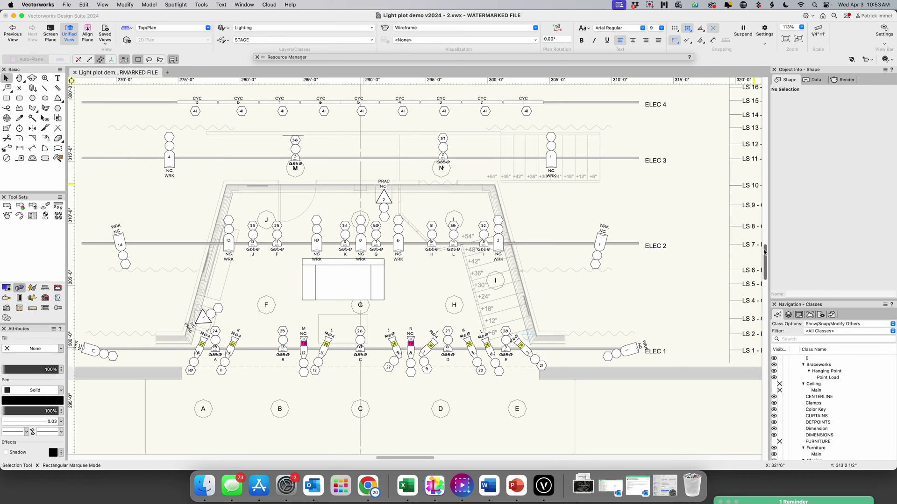
Step: Set the channel of the practical beside the set's left wall to 51
drag(765, 252, 765, 249)
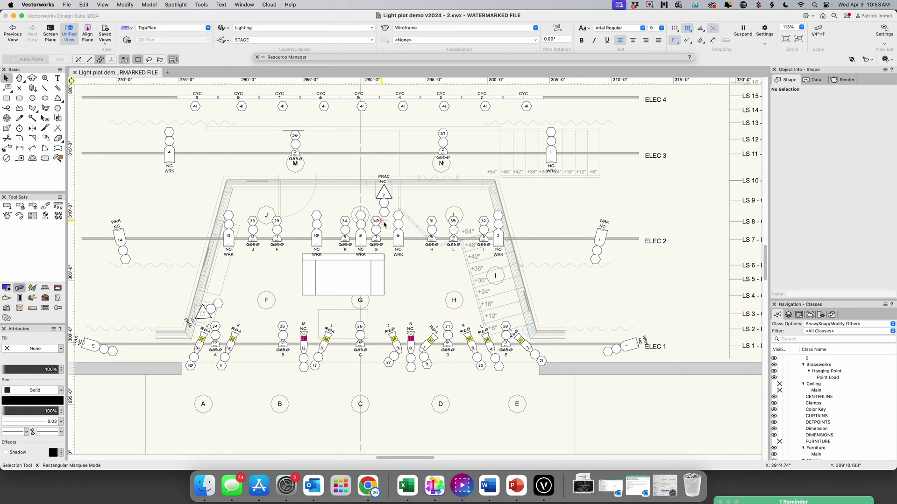
scroll(384, 225, down, 2)
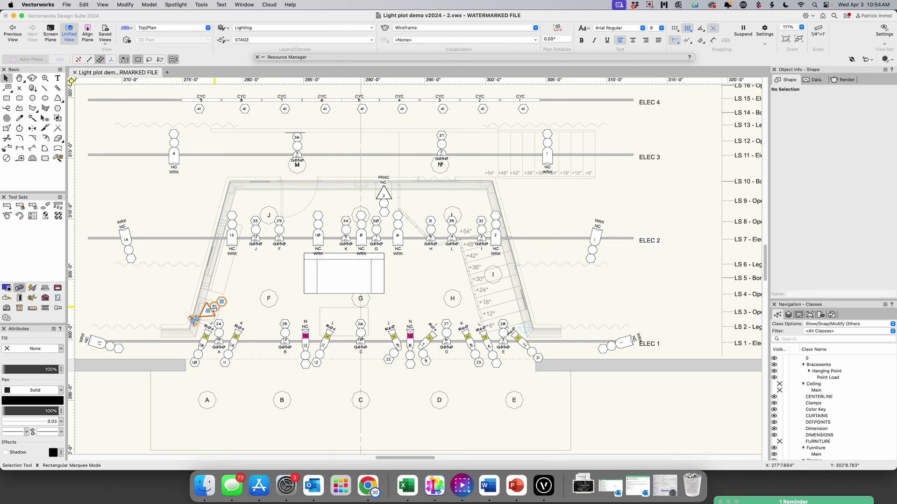
click(207, 310)
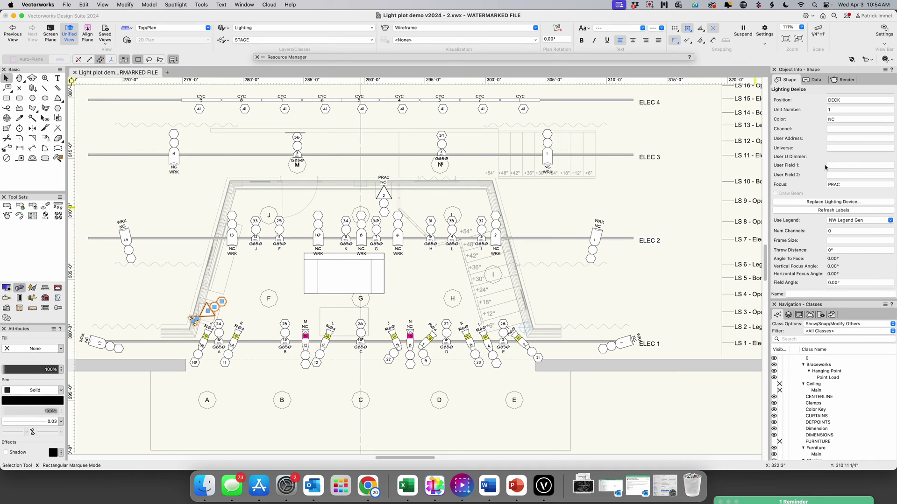
scroll(825, 160, up, 1)
click(830, 138)
text(51)
key(Return)
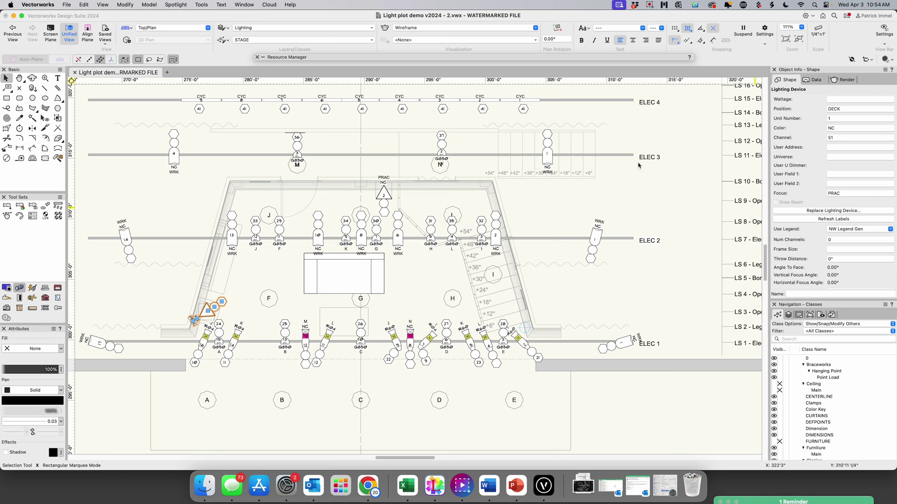
Step: Set the channel of the practical on the set's upstage wall to 52 and deselect it
click(381, 193)
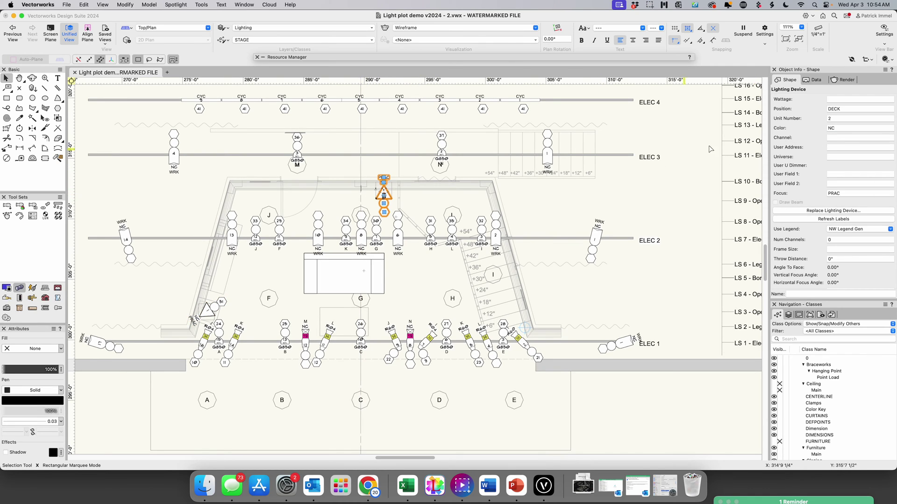
click(833, 138)
text(52)
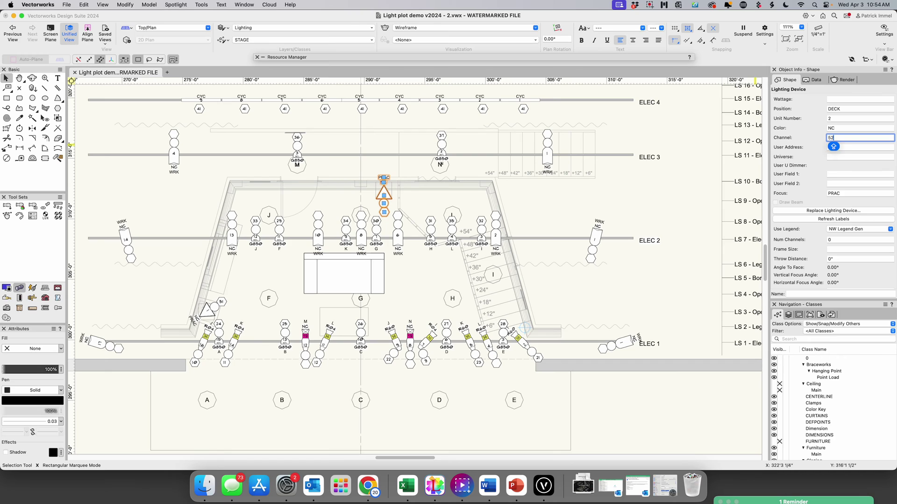
key(Return)
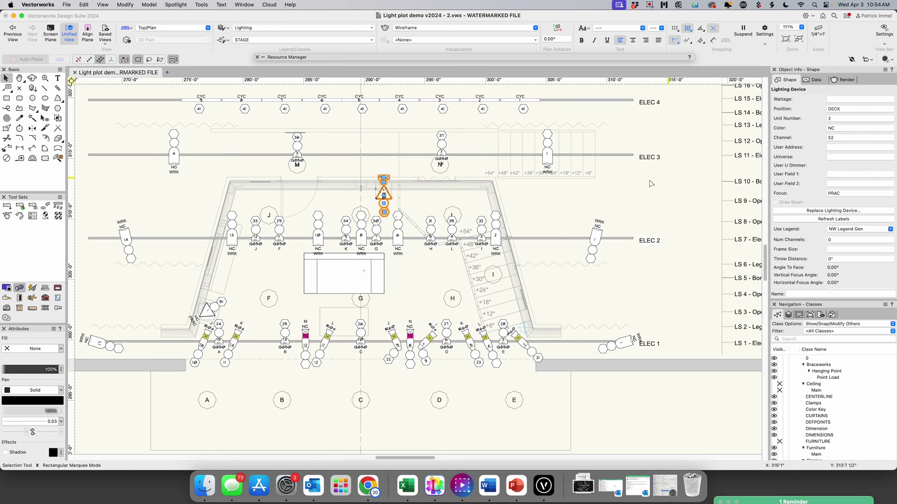
click(584, 198)
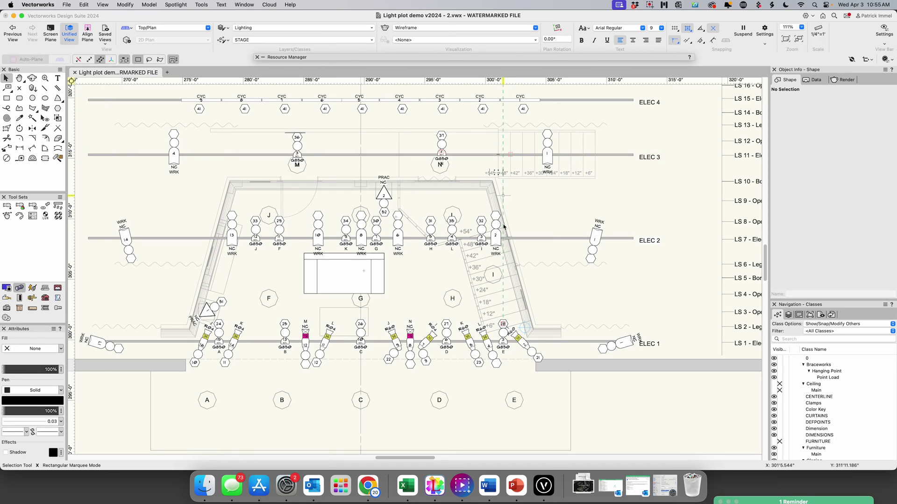
Step: Set the channel of the R60 ELEC 1 unit number 4, focused on L, to 38
click(499, 367)
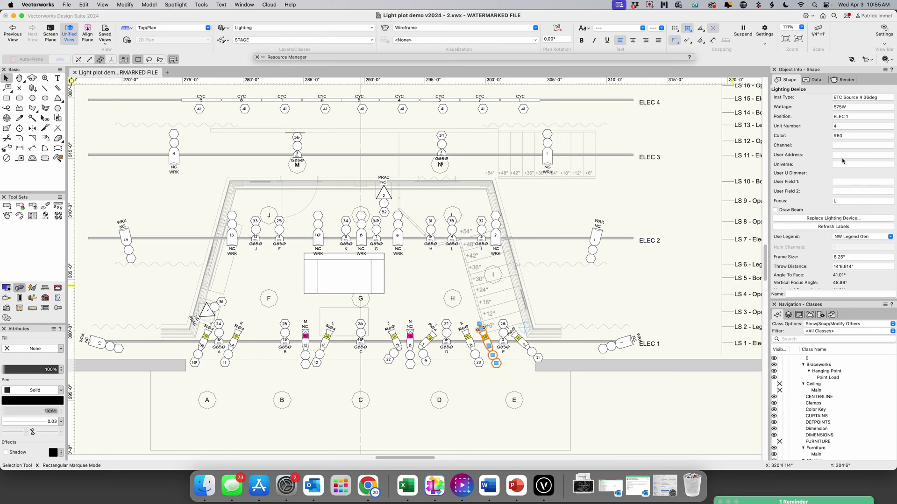
click(839, 145)
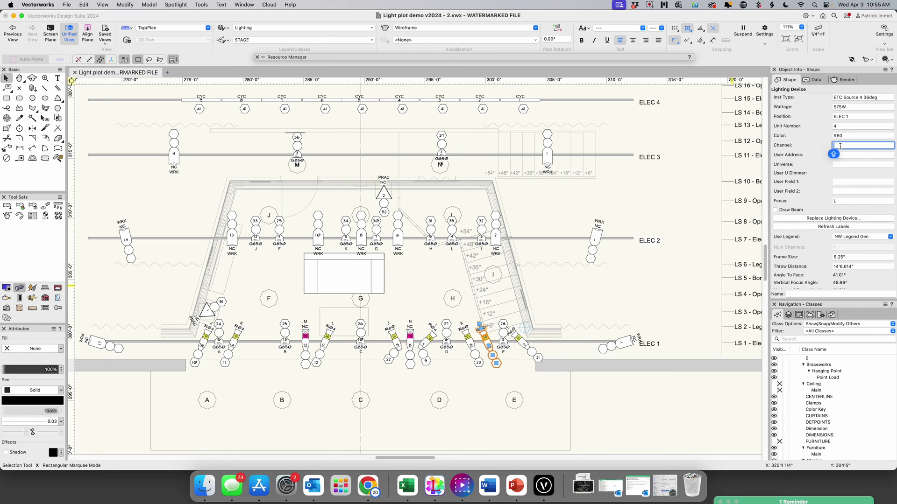
text(38)
key(Caps_Lock)
key(Return)
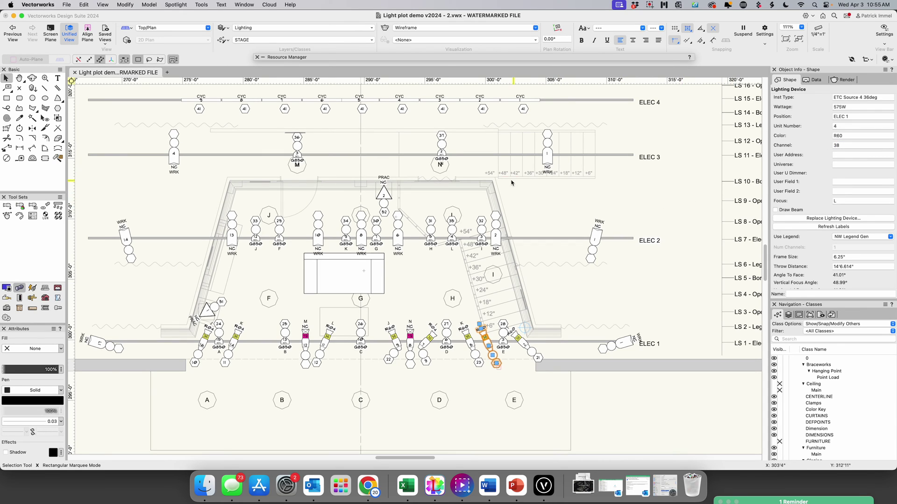
right_click(555, 204)
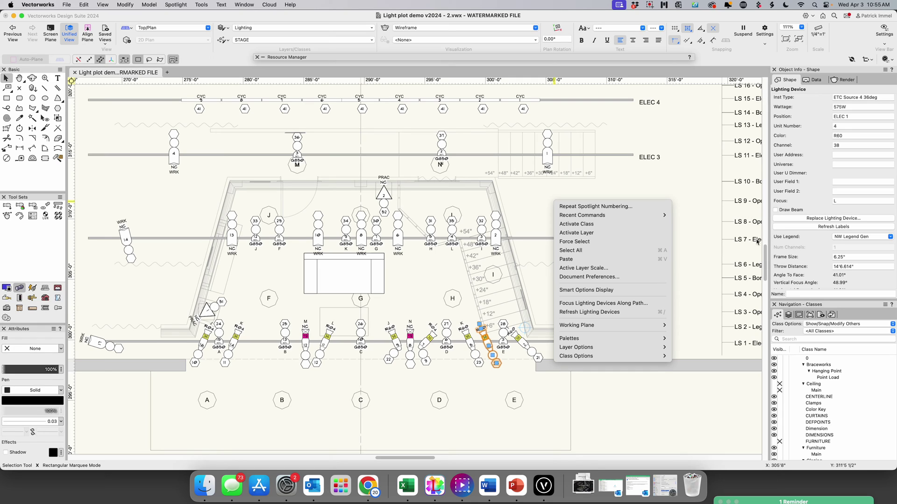
click(767, 253)
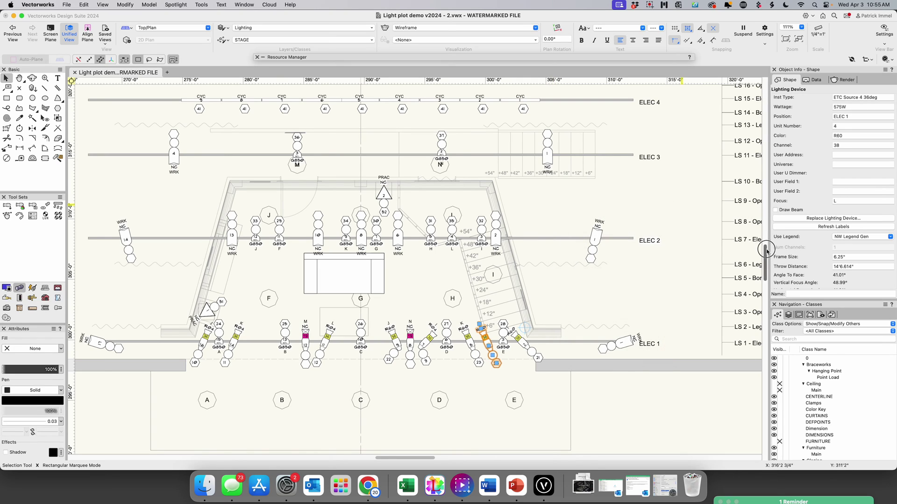
Step: Set the channel of all five WRK units on the FOH position to 100
drag(766, 256, 766, 270)
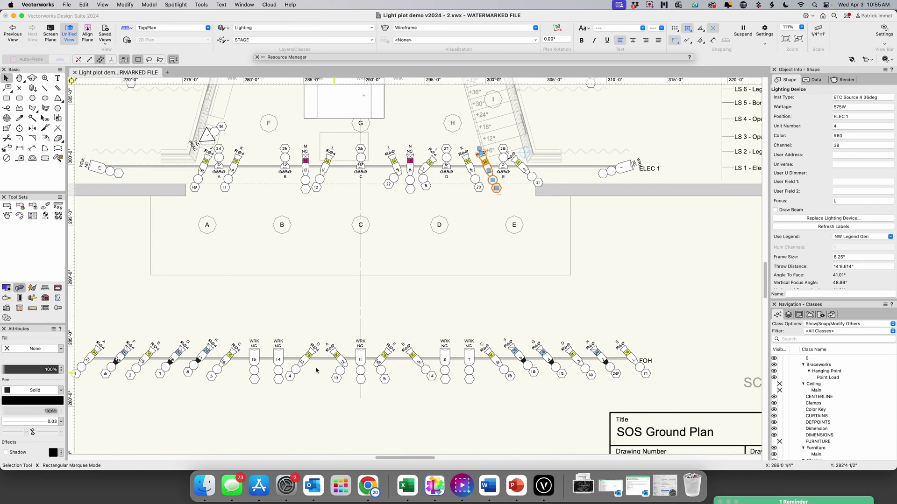
click(255, 353)
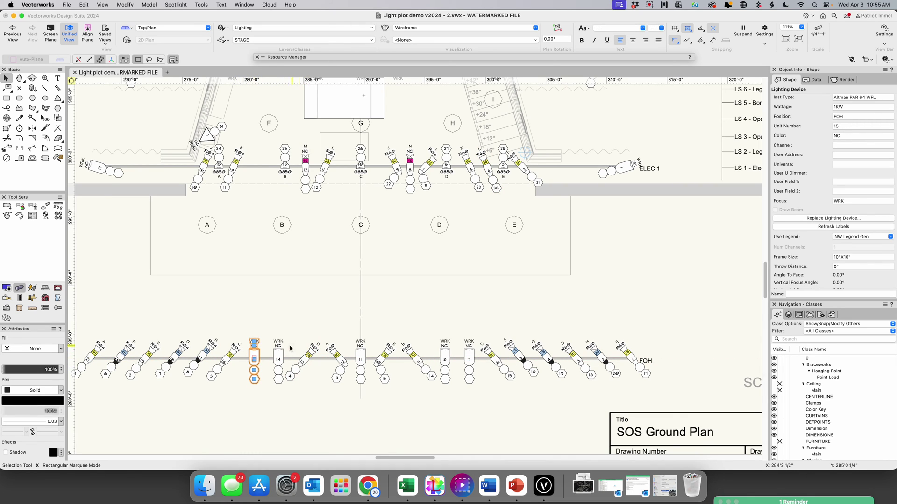
shift+click(278, 357)
shift+click(360, 350)
shift+click(450, 351)
shift+click(469, 358)
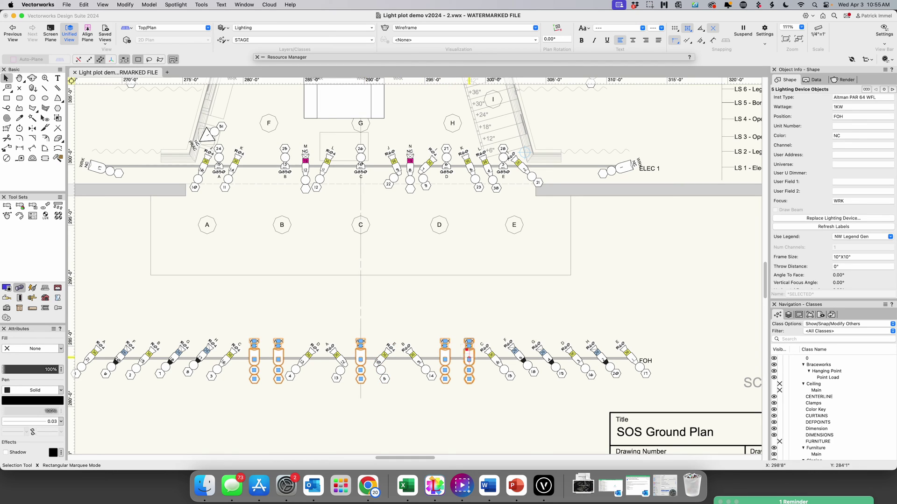
click(845, 145)
text(100)
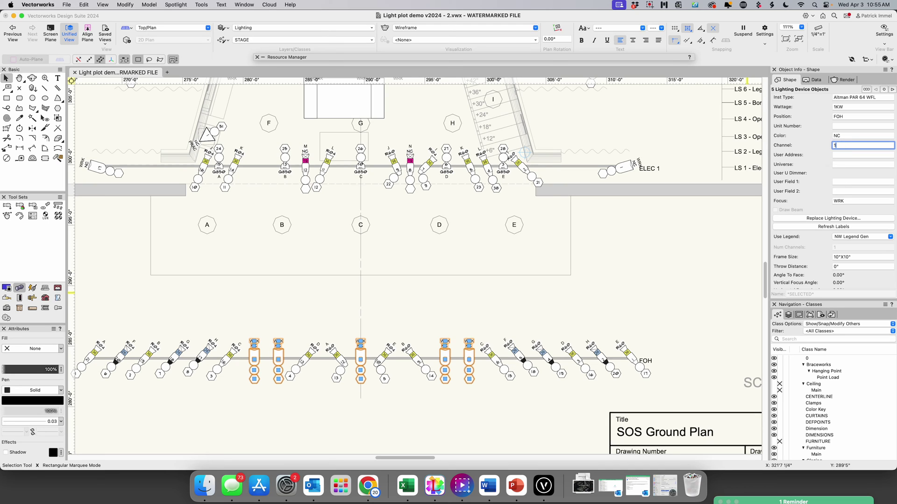
key(Return)
Step: Set the channel of all eleven WRK units on ELEC 1, ELEC 2 and ELEC 3 to 101, and deselect them
drag(766, 282, 767, 271)
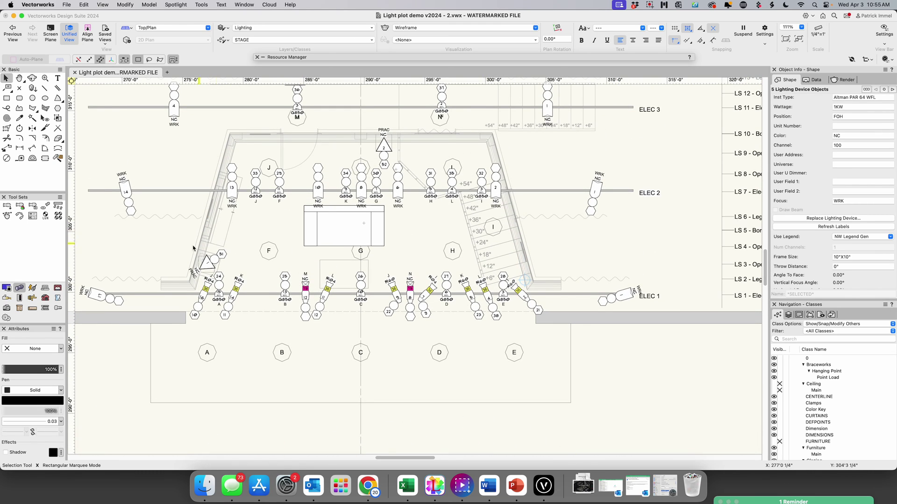
click(99, 294)
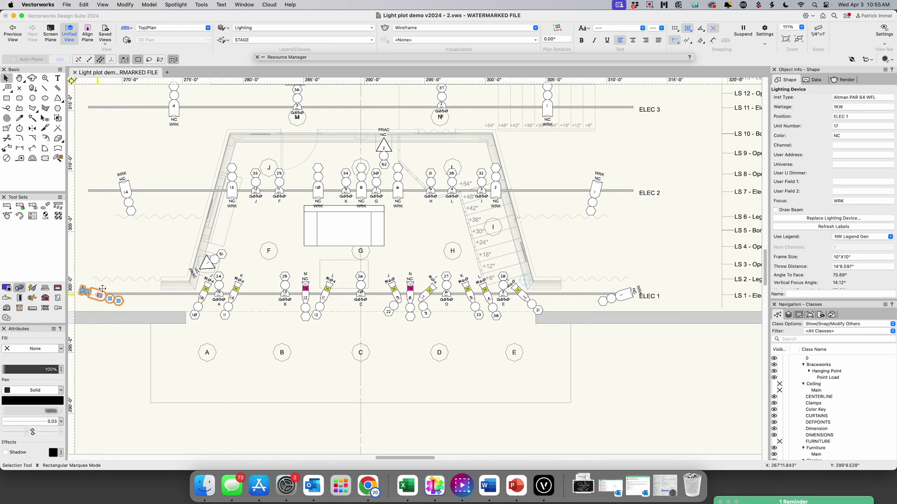
shift+click(125, 183)
shift+click(174, 105)
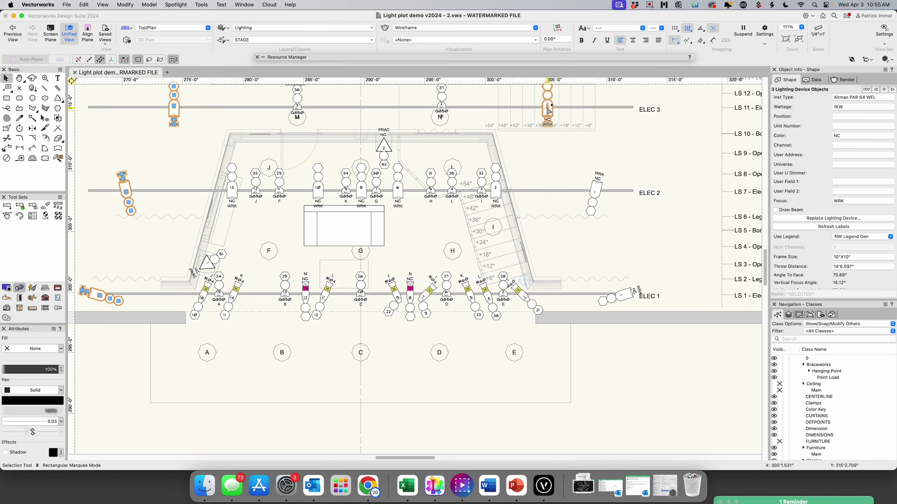
shift+click(547, 106)
shift+click(595, 186)
shift+click(620, 296)
shift+click(496, 187)
shift+click(397, 187)
shift+click(361, 187)
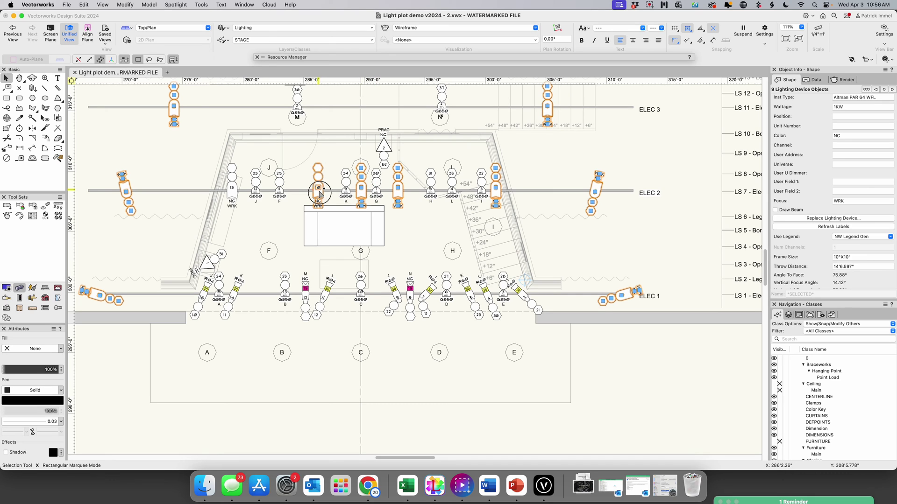
shift+click(317, 187)
shift+click(234, 193)
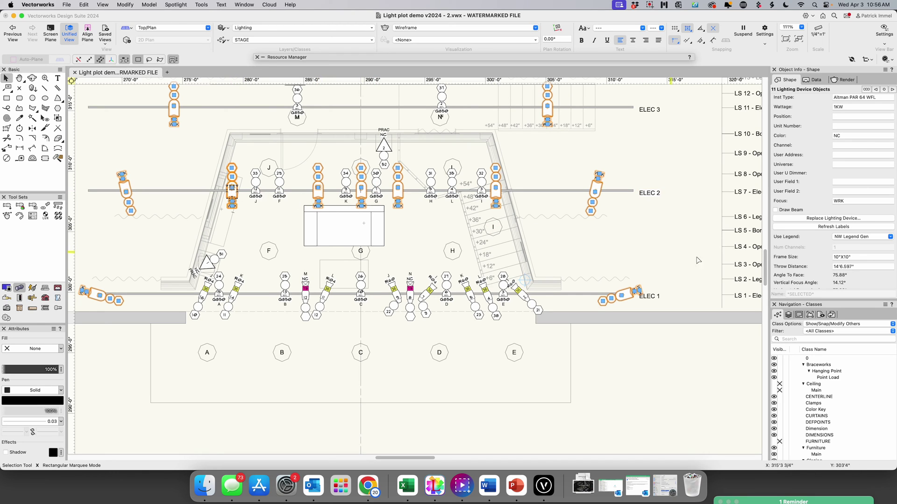
mouse_move(767, 261)
mouse_down()
mouse_move(769, 252)
mouse_move(769, 265)
mouse_up()
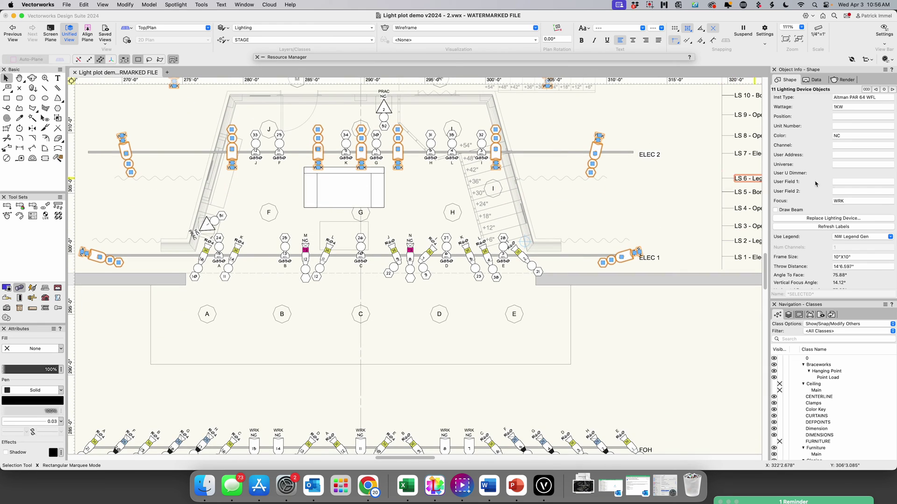
click(842, 144)
text(101)
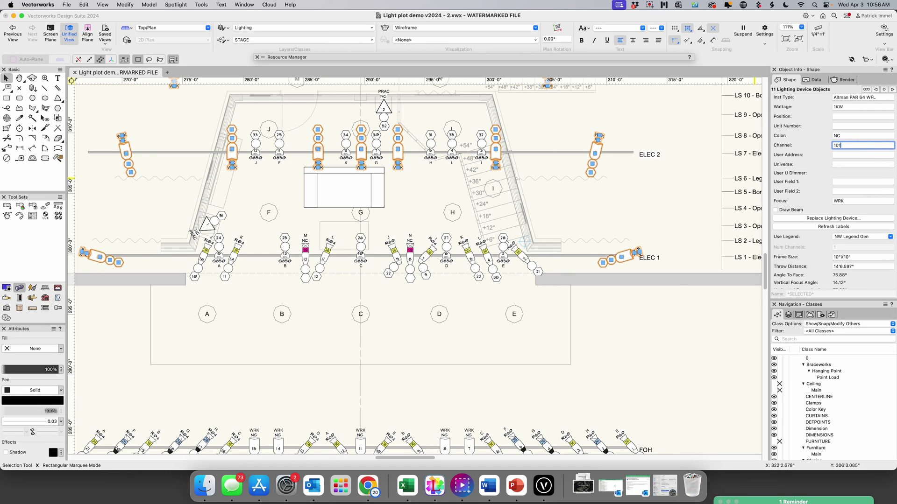
key(Return)
click(635, 172)
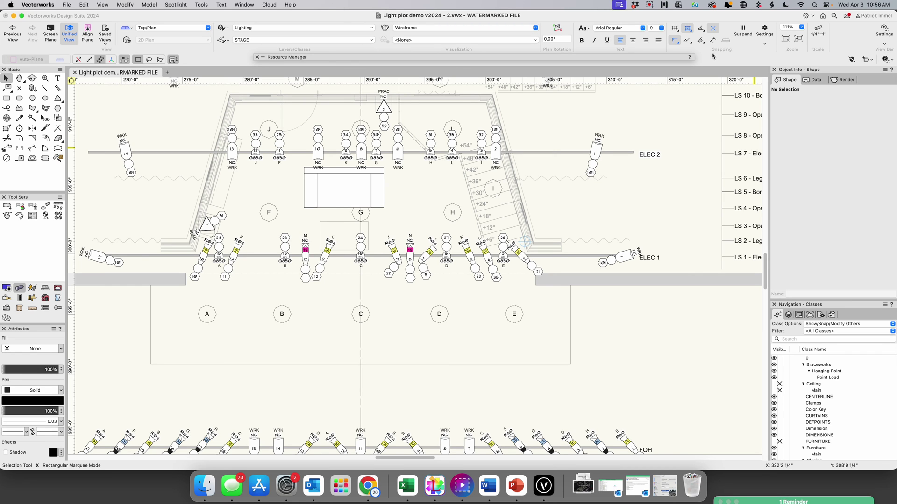
scroll(501, 112, down, 5)
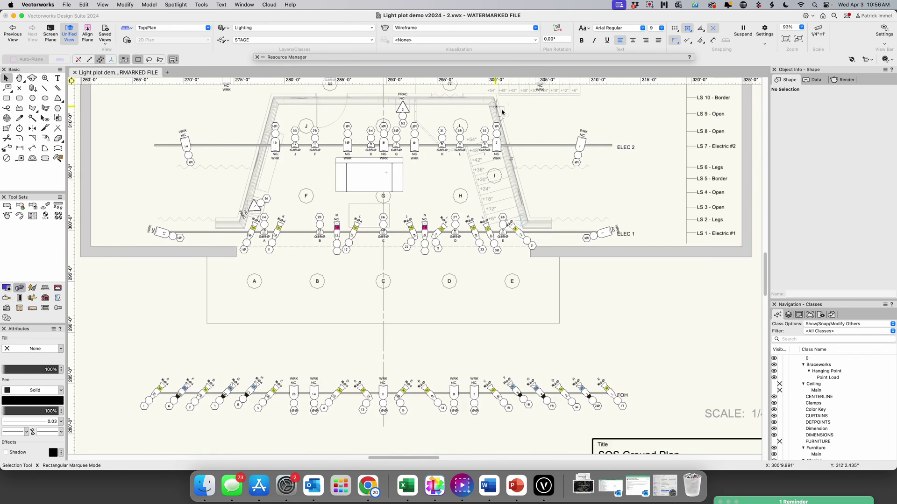
scroll(501, 112, down, 4)
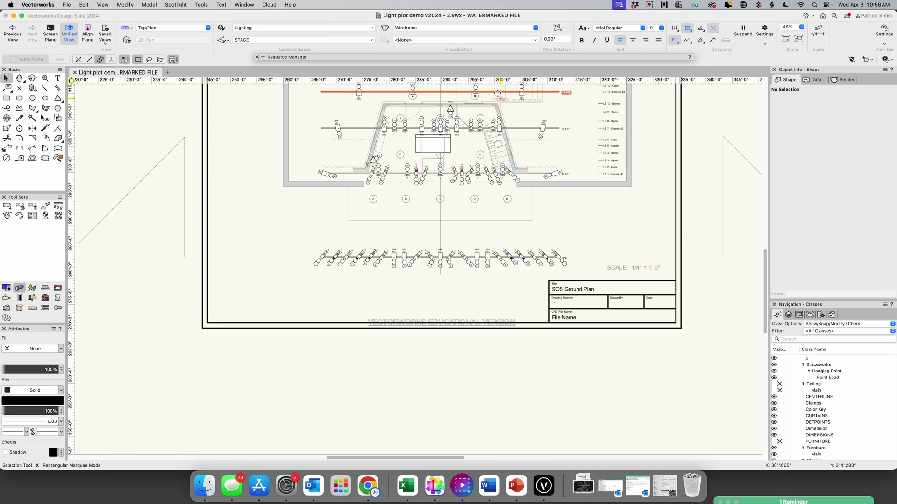
click(766, 256)
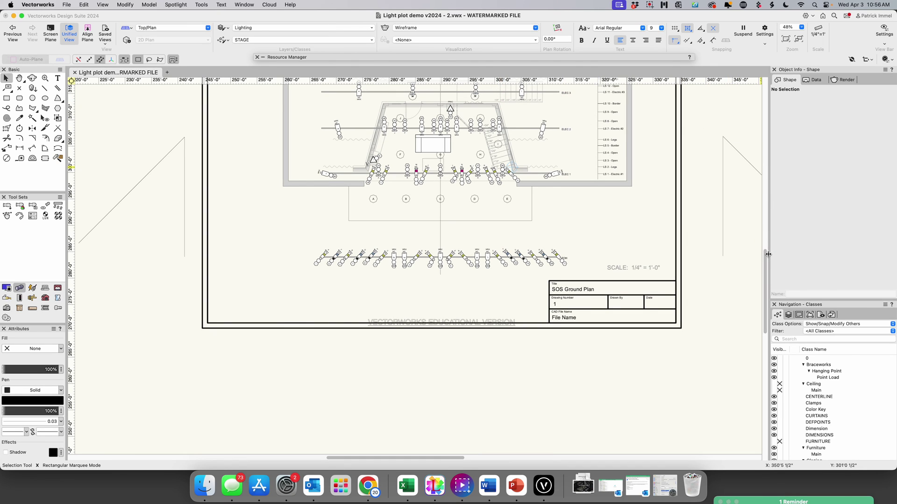
drag(766, 256, 764, 233)
scroll(470, 232, up, 5)
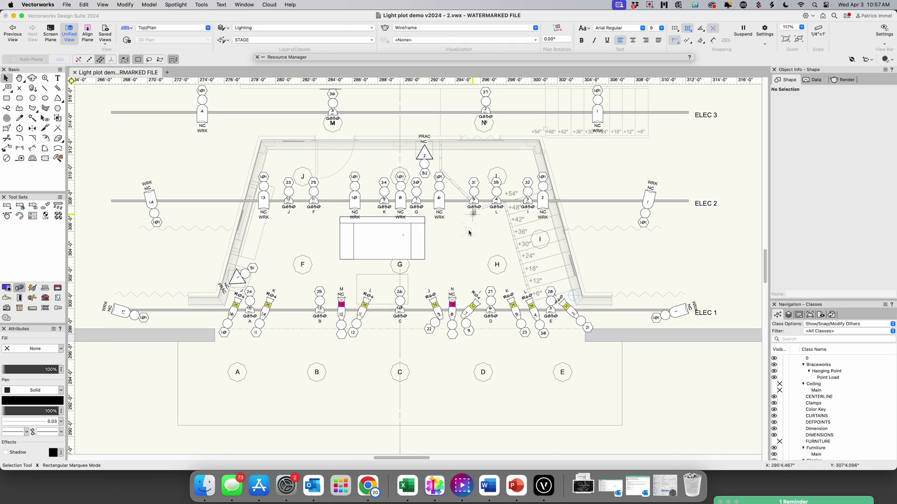
key(grave)
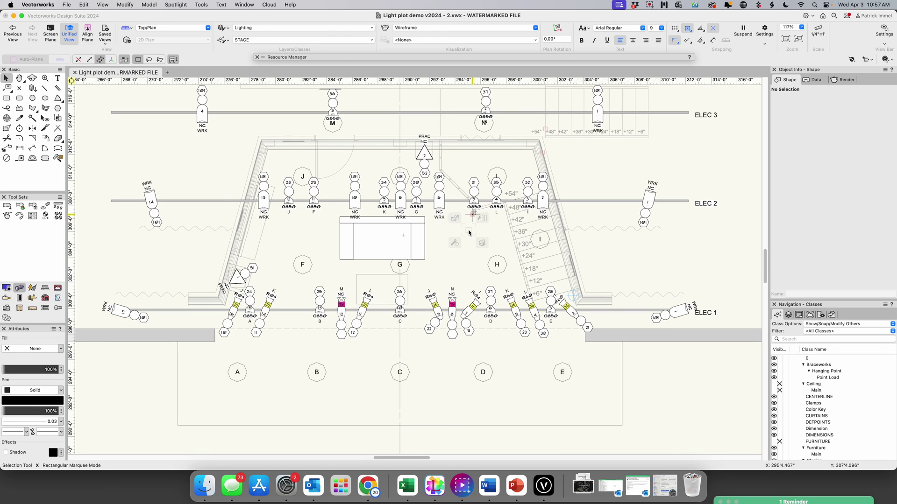
click(653, 5)
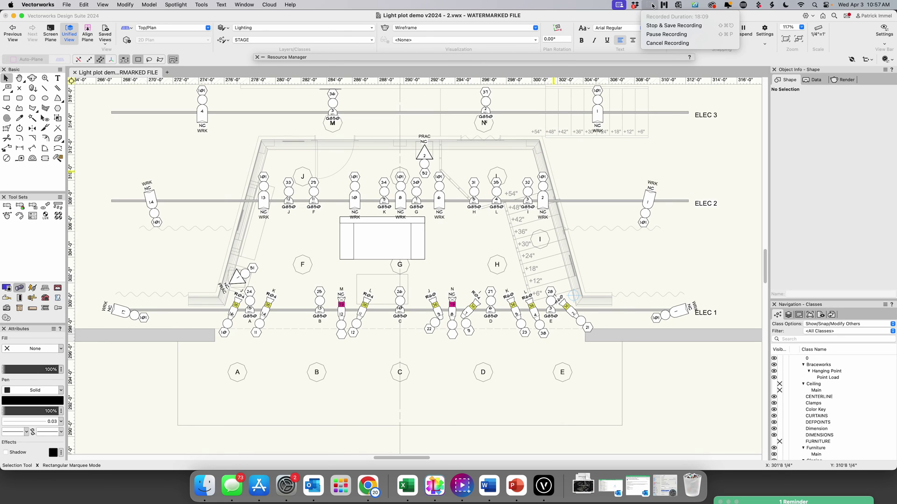